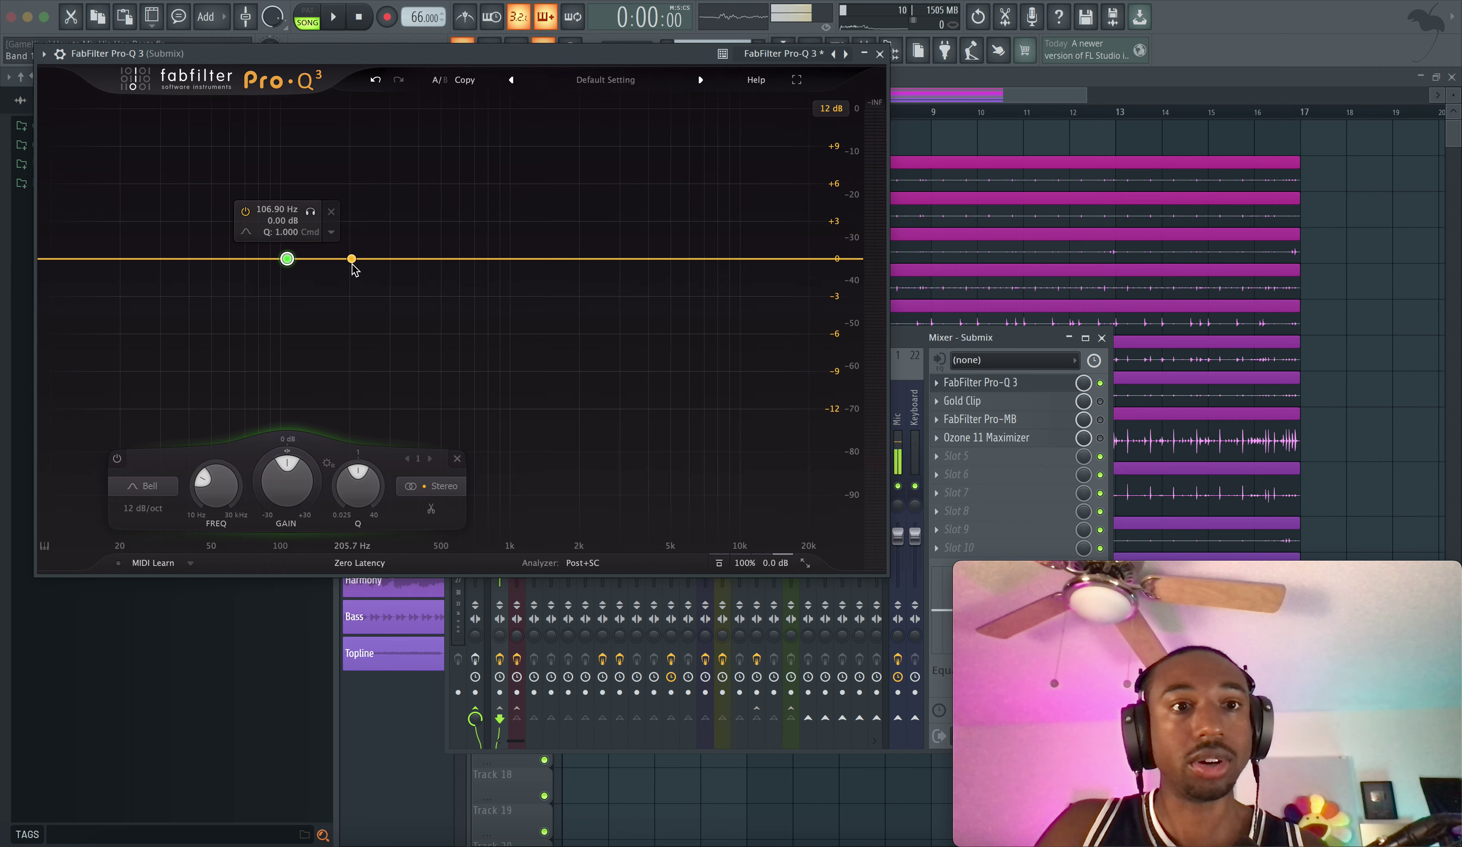
# Add a flat bell band at about 206 Hz to the Submix equalizer, closing and reopening the plugin window.
pyautogui.click(353, 262)
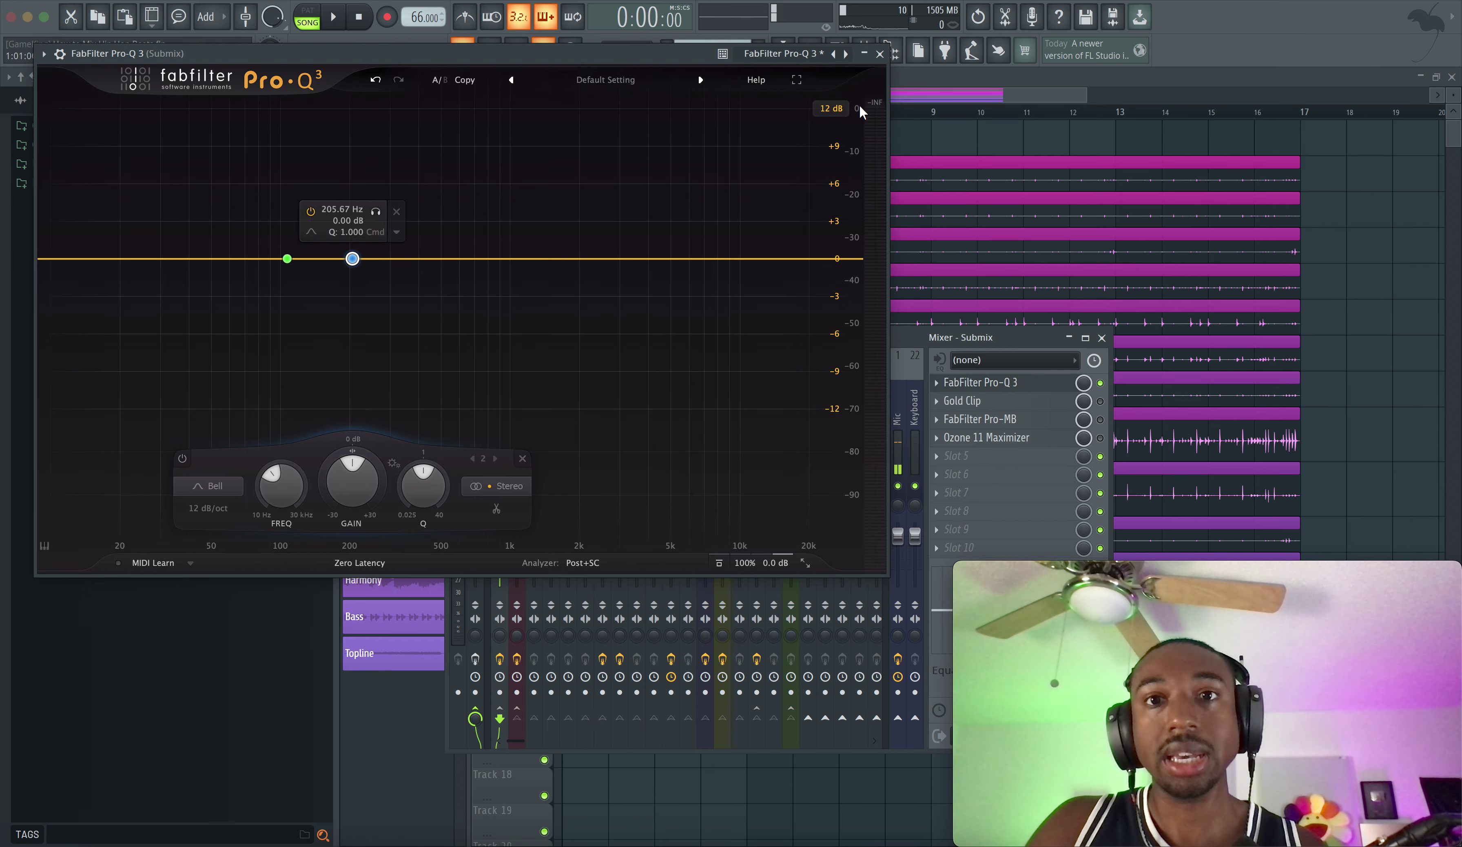
pyautogui.click(879, 53)
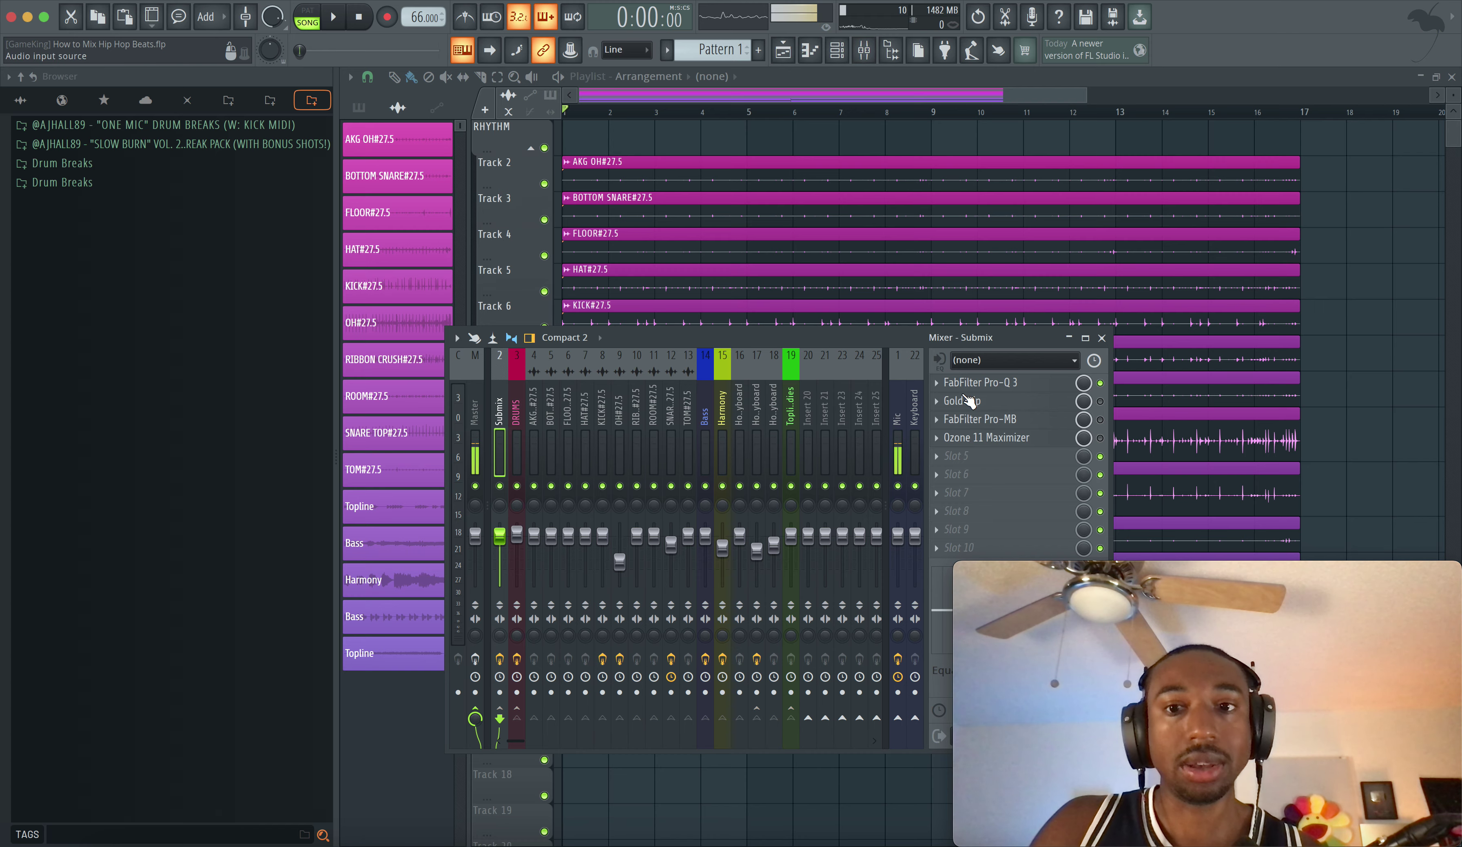
pyautogui.click(995, 385)
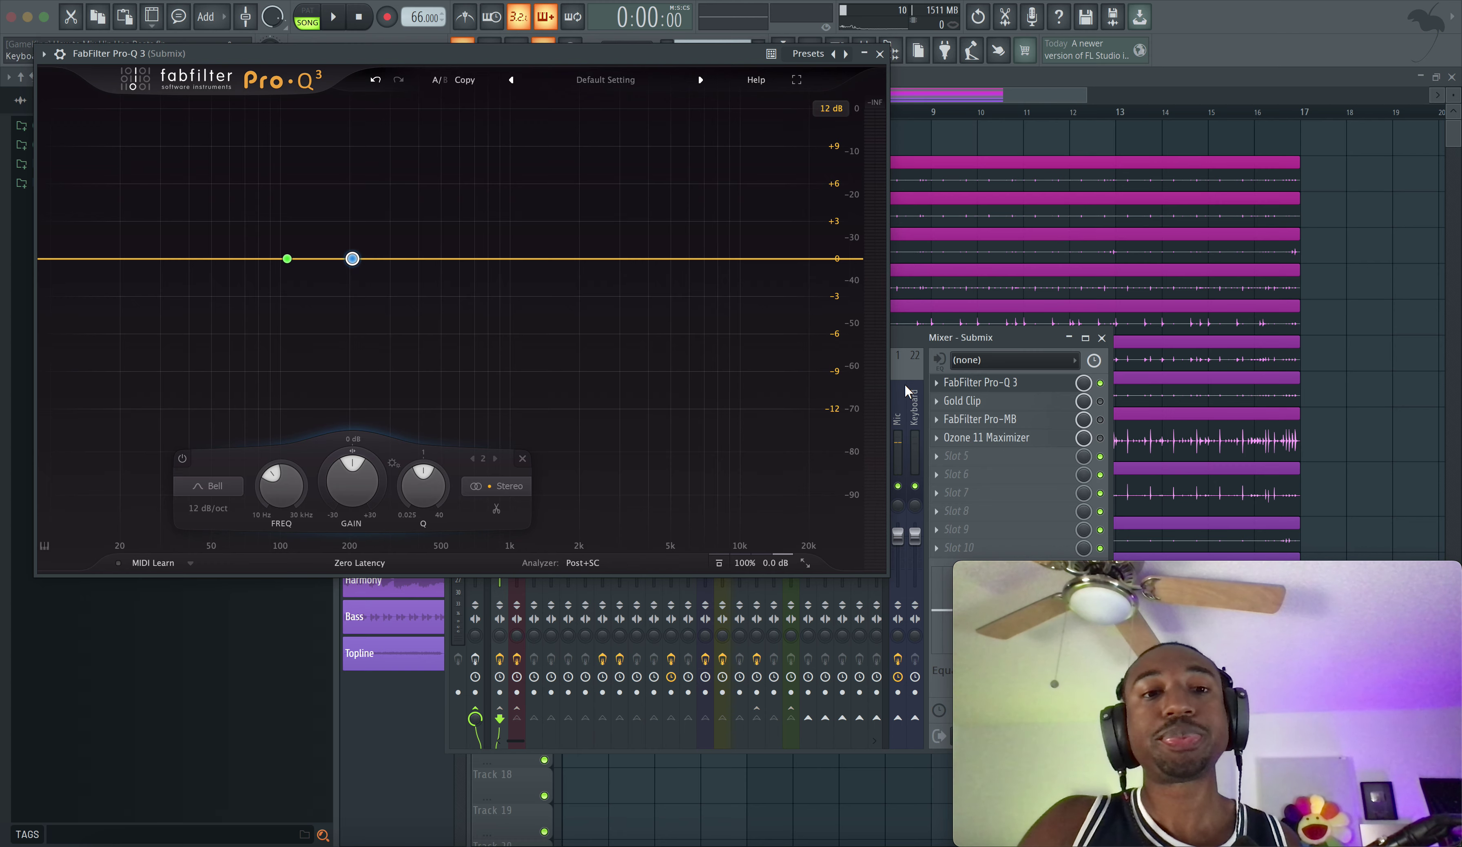
# Add a flat bell band at about 139 Hz and sweep it soloed during playback to about 181 Hz with Q about 1.68.
pyautogui.moveTo(308, 257)
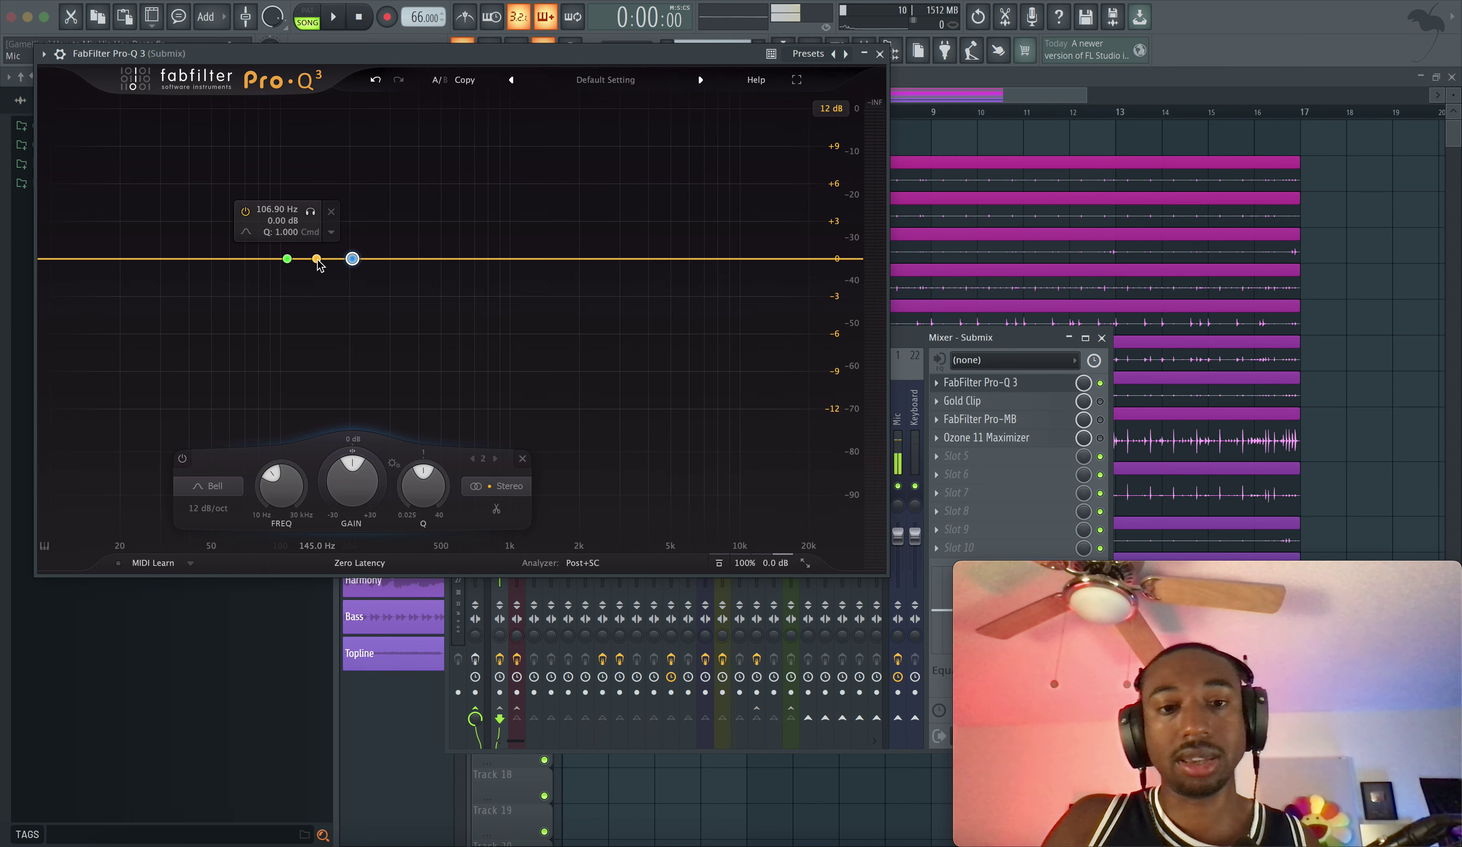
pyautogui.moveTo(318, 265); pyautogui.dragTo(314, 265)
pyautogui.click(313, 260)
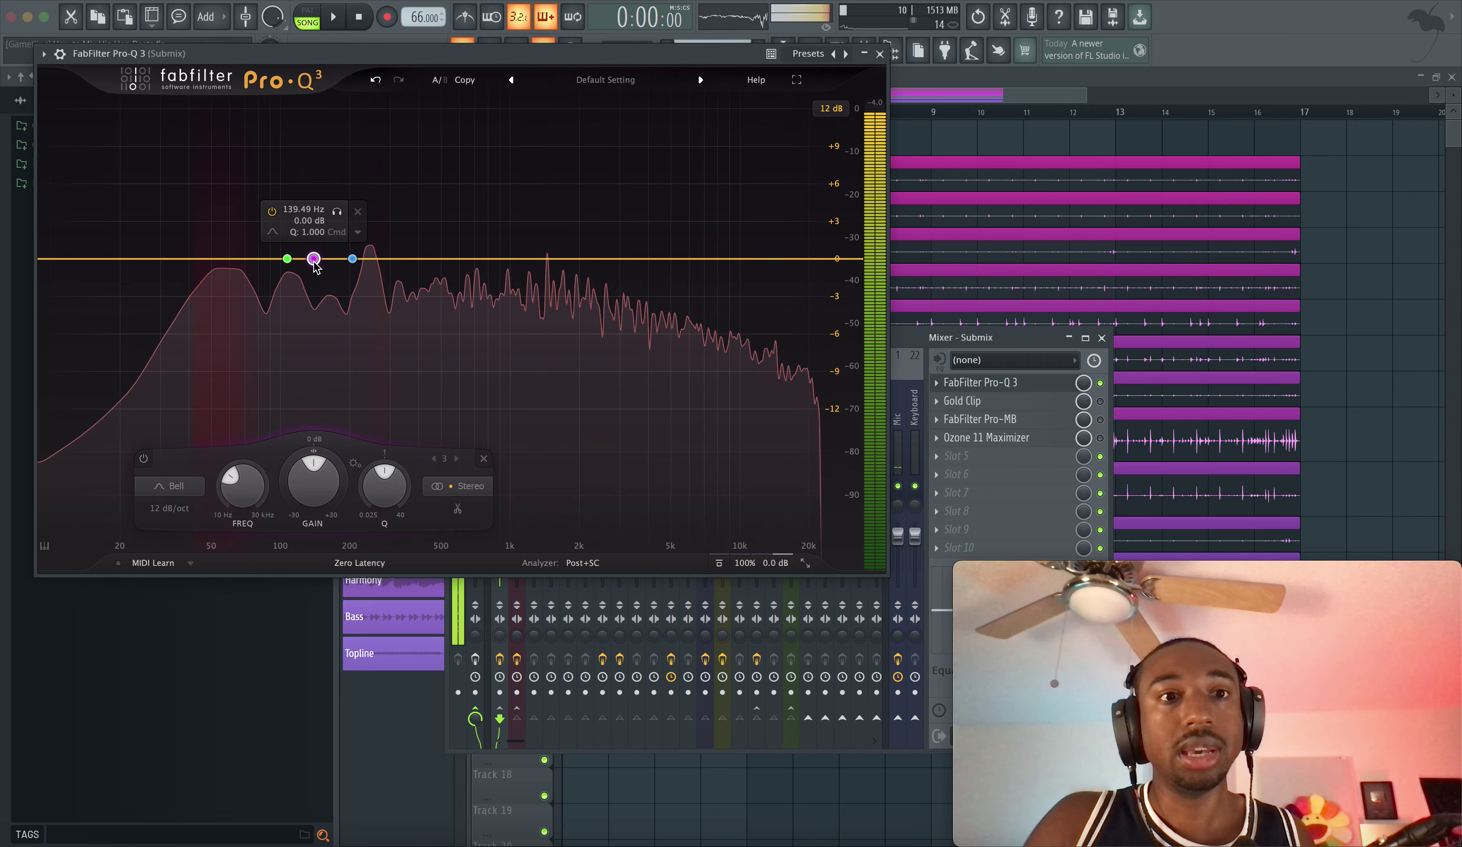
pyautogui.click(338, 212)
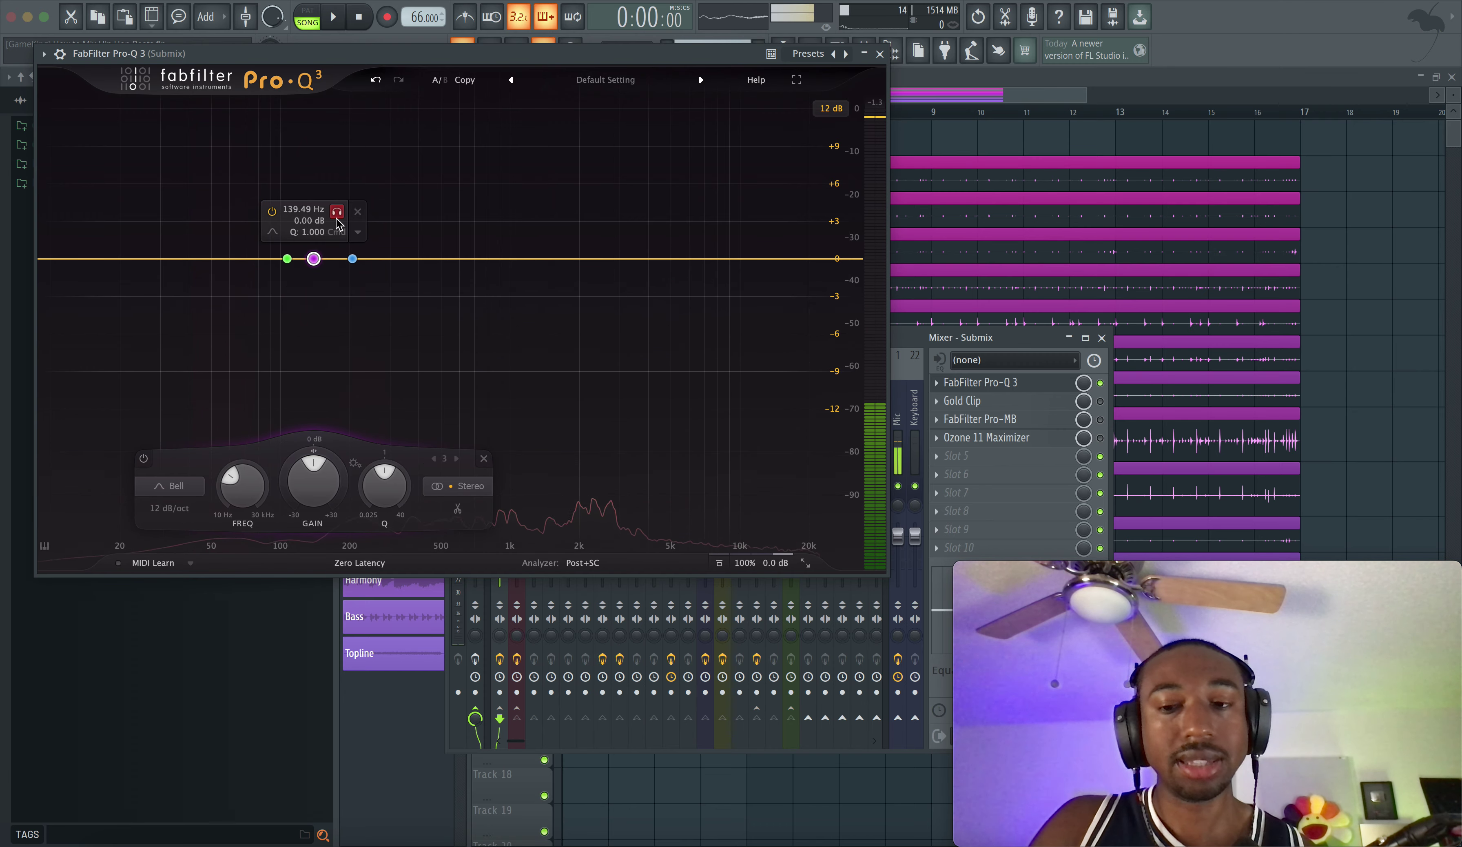
pyautogui.press('space')
pyautogui.moveTo(340, 218); pyautogui.dragTo(365, 233)
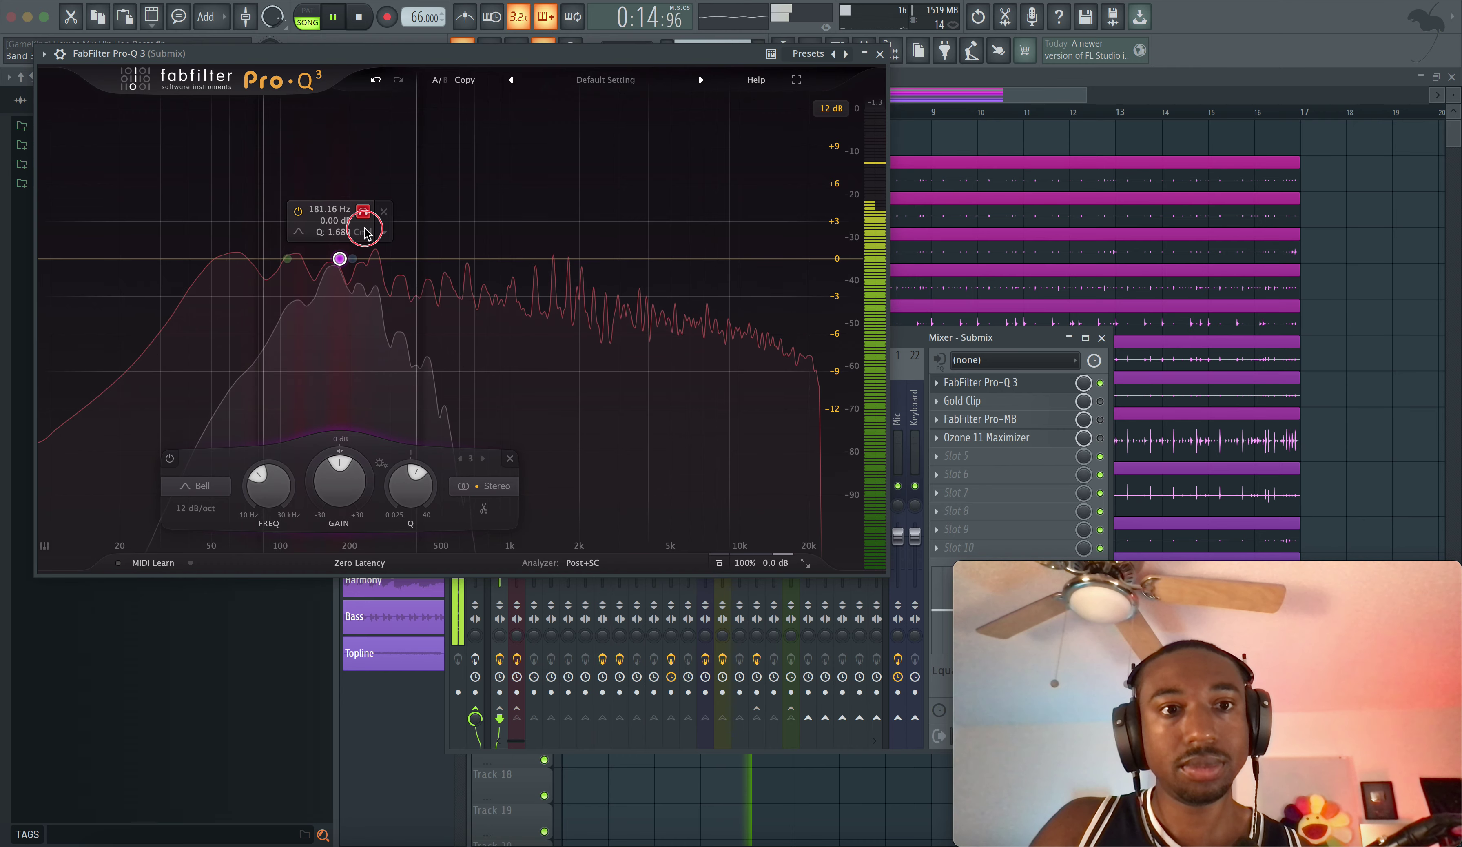
pyautogui.moveTo(365, 232); pyautogui.dragTo(372, 232)
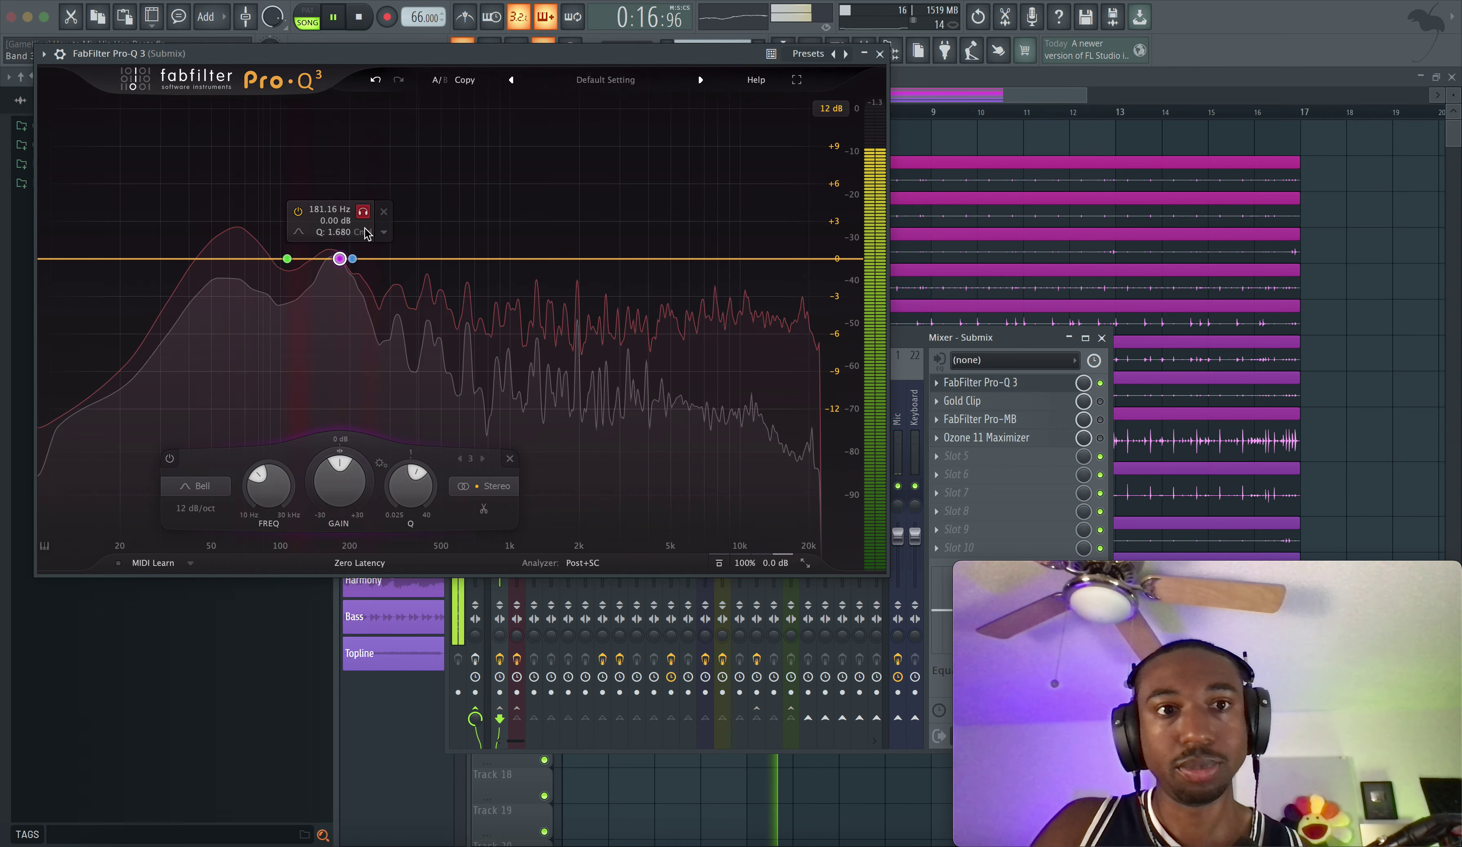
# Play the full mix from the start with no EQ band soloed.
pyautogui.press('space')
pyautogui.press('space')
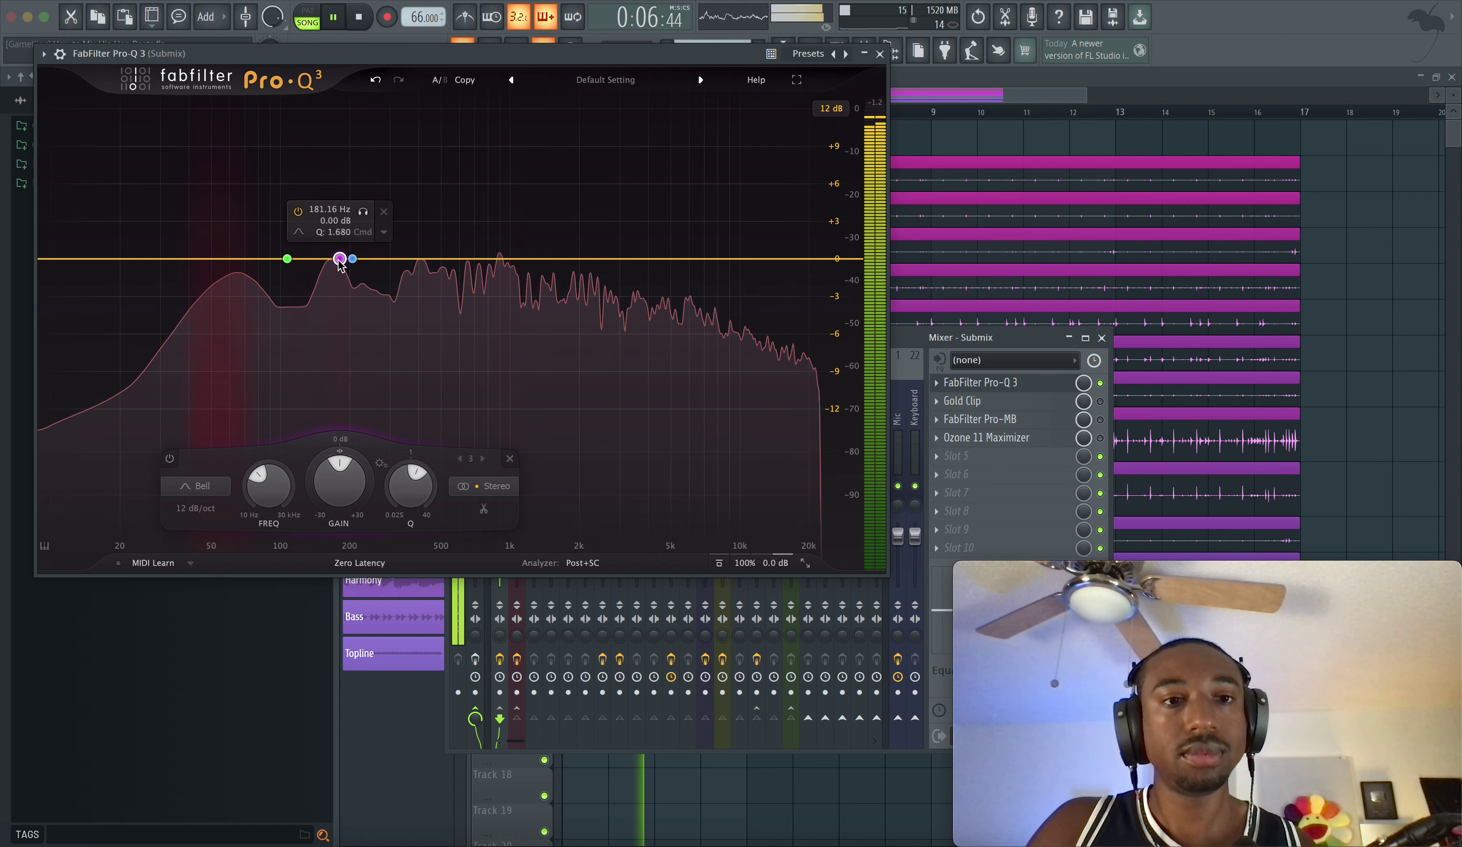
pyautogui.press('space')
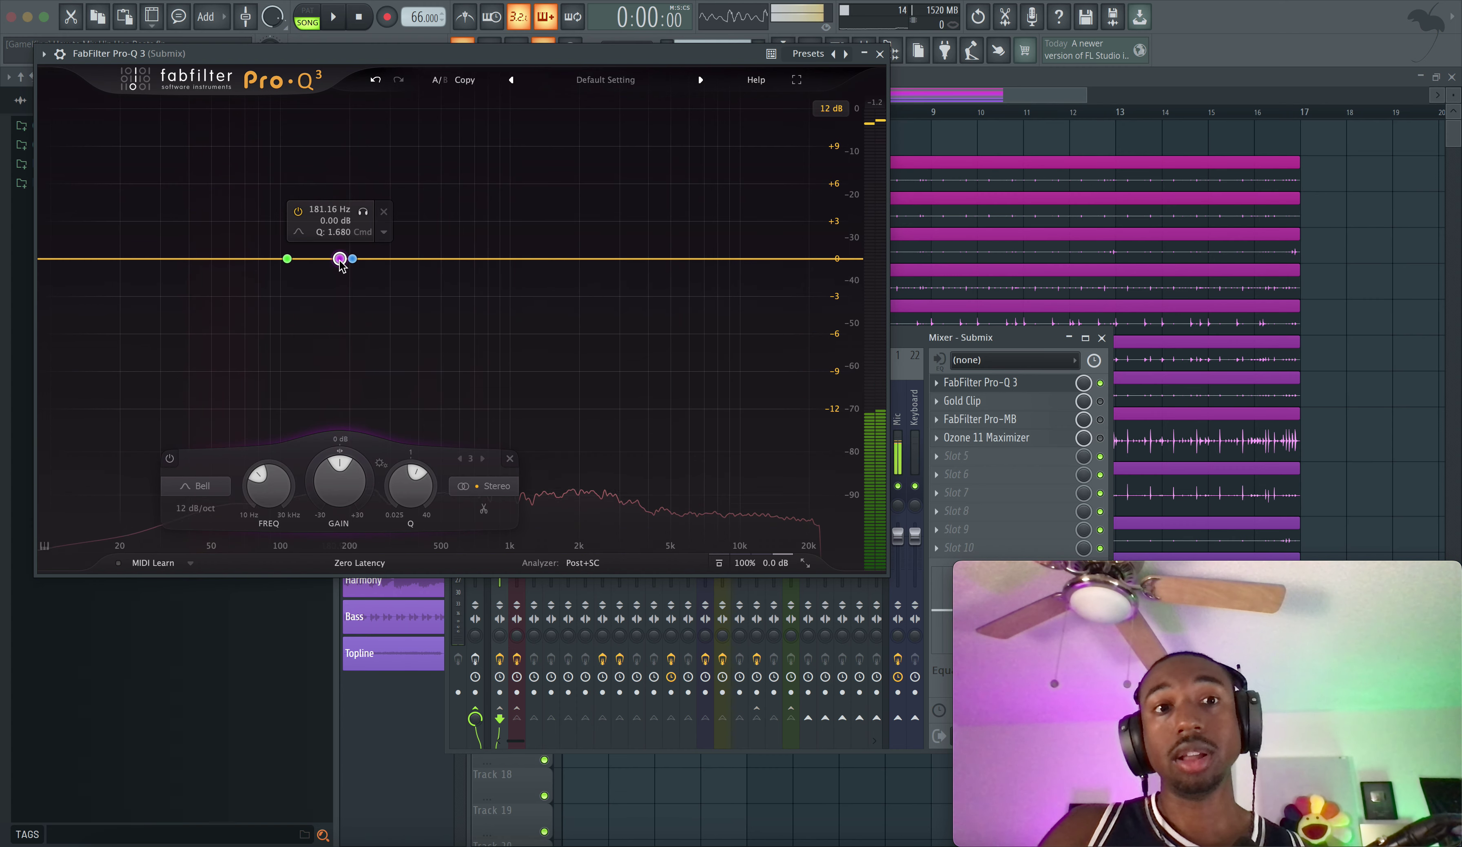
# Move the purple EQ band to about 159 Hz and play the full mix to hear that region.
pyautogui.moveTo(340, 259); pyautogui.dragTo(328, 260)
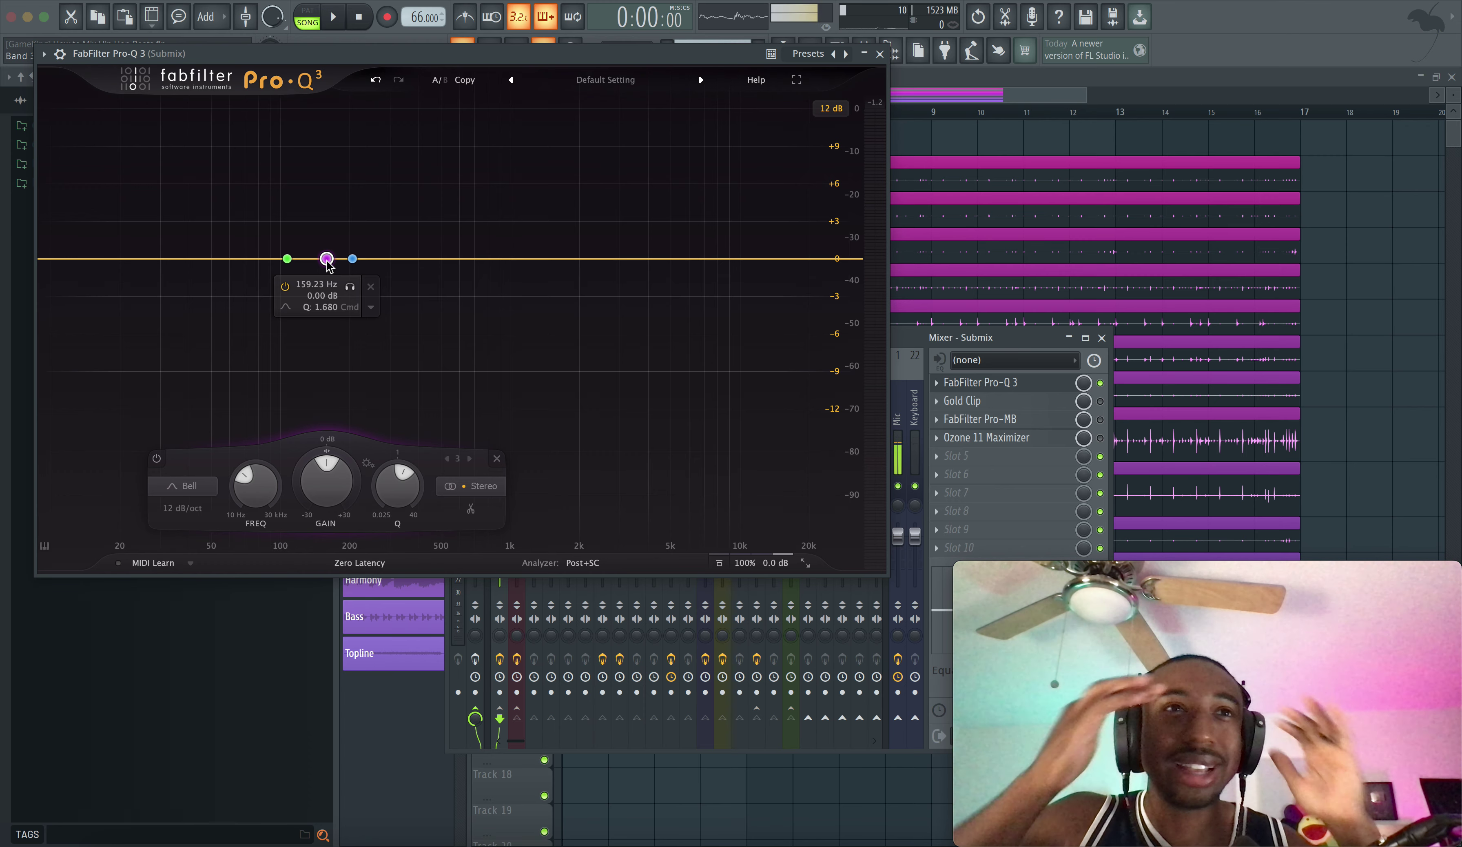
pyautogui.press('space')
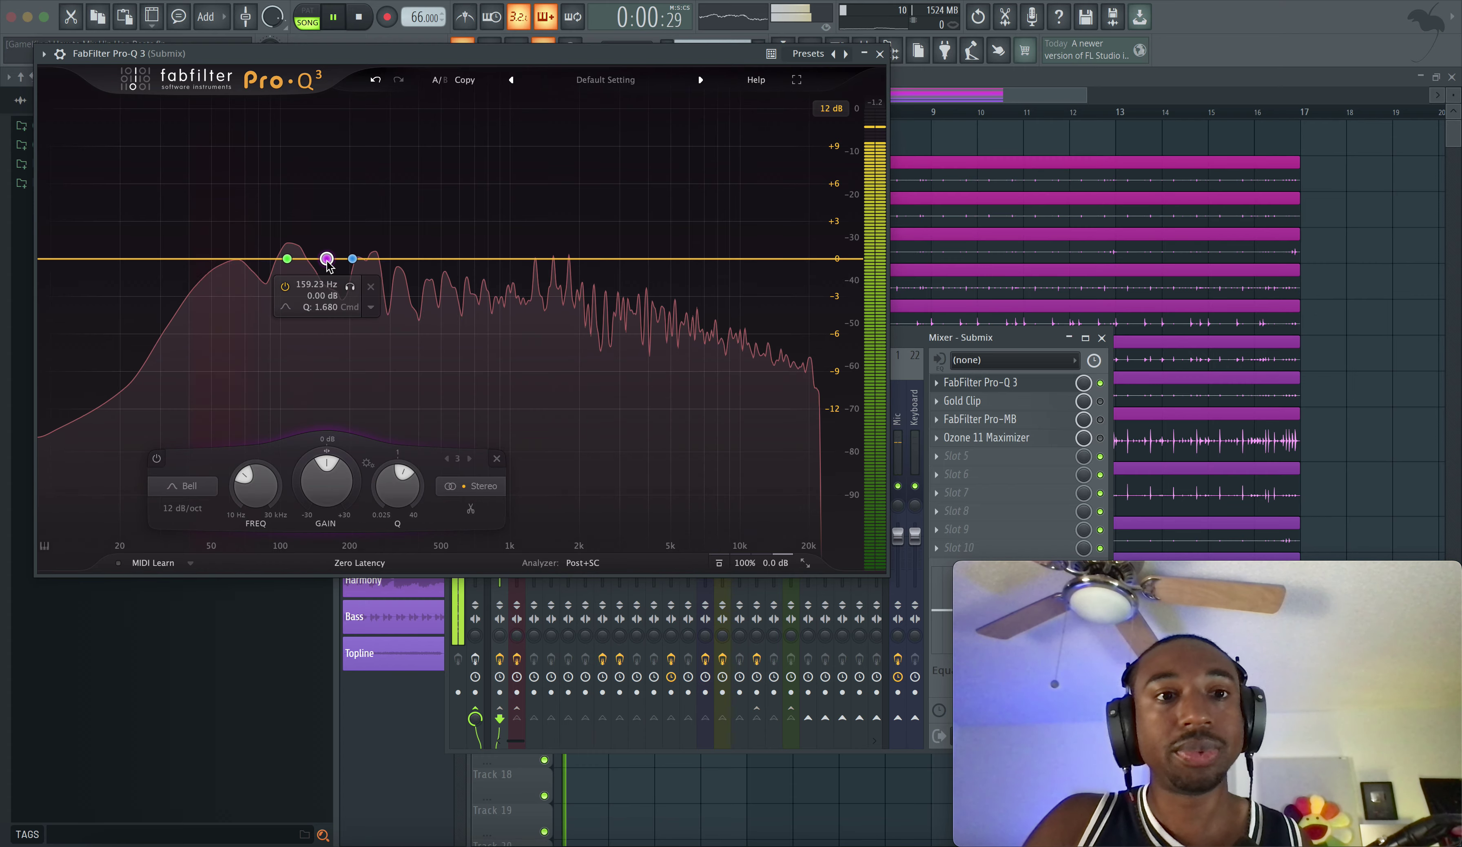
pyautogui.moveTo(327, 258); pyautogui.dragTo(348, 290)
pyautogui.press('space')
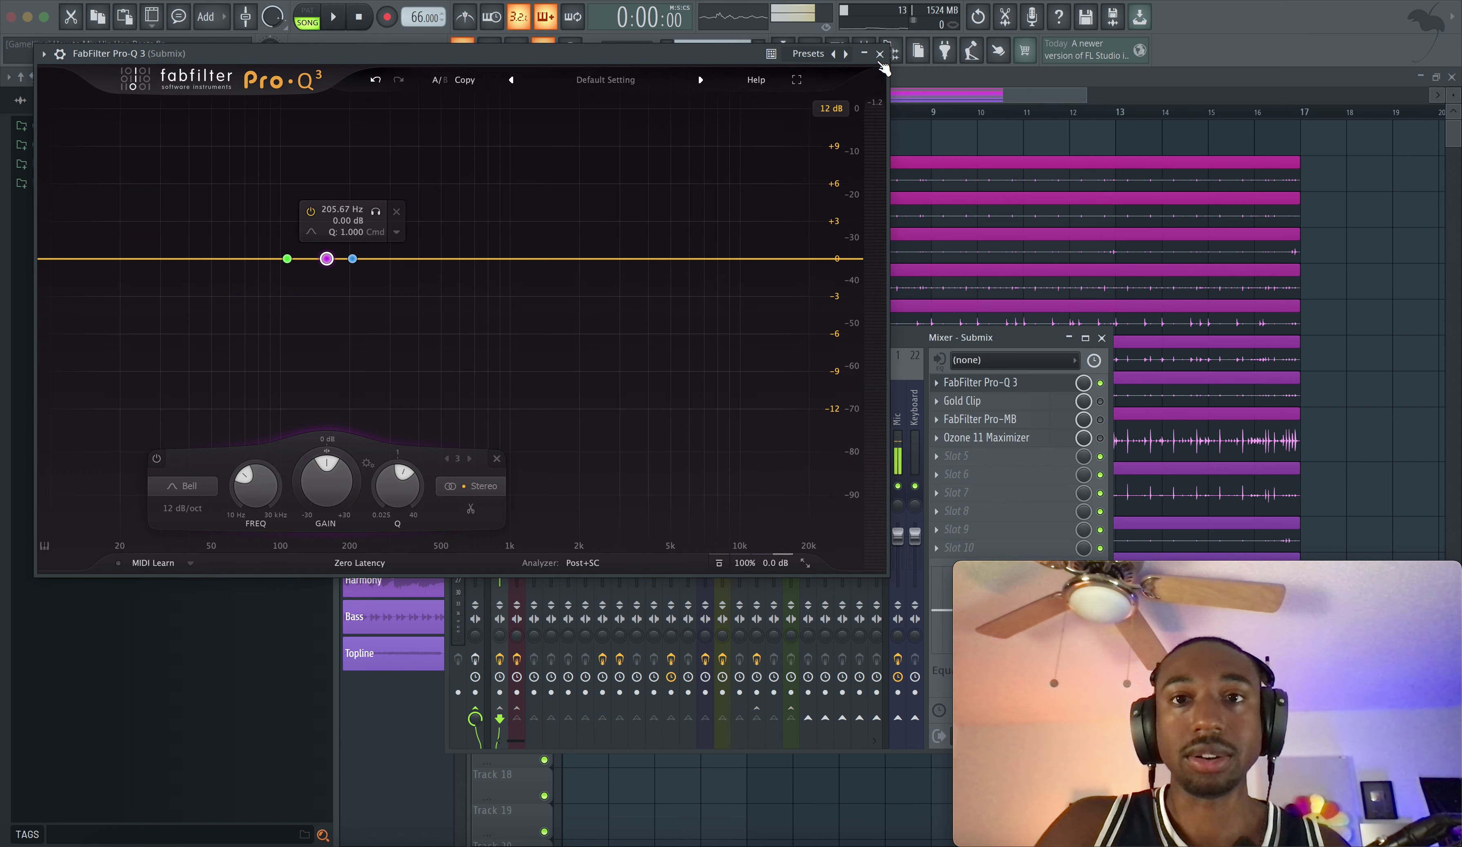
# Solo the blue EQ band and sweep it during playback to about 179 Hz with Q about 1.69.
pyautogui.click(374, 215)
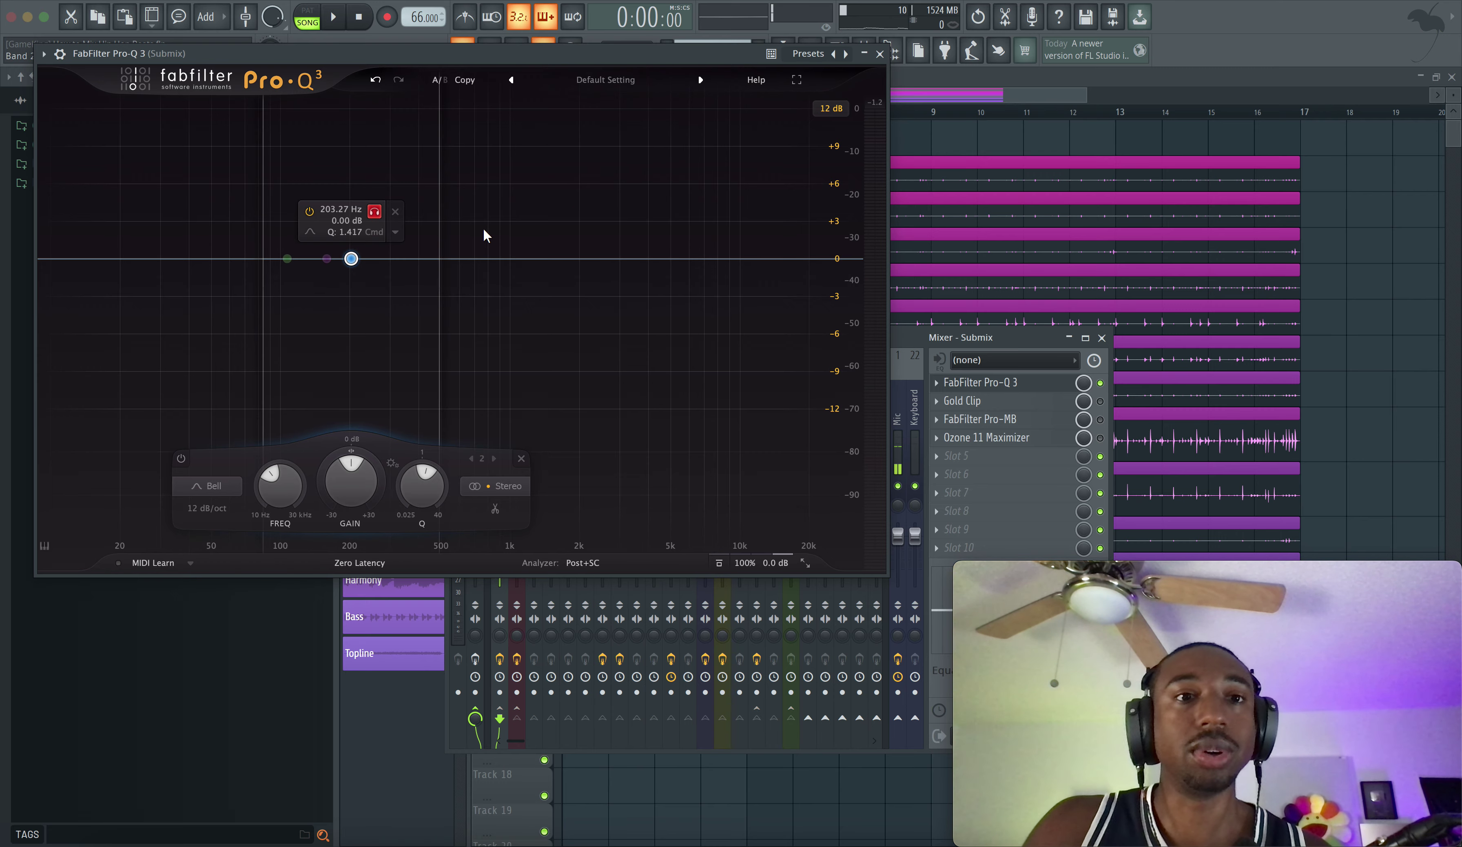
pyautogui.press('space')
pyautogui.moveTo(375, 211); pyautogui.dragTo(373, 213)
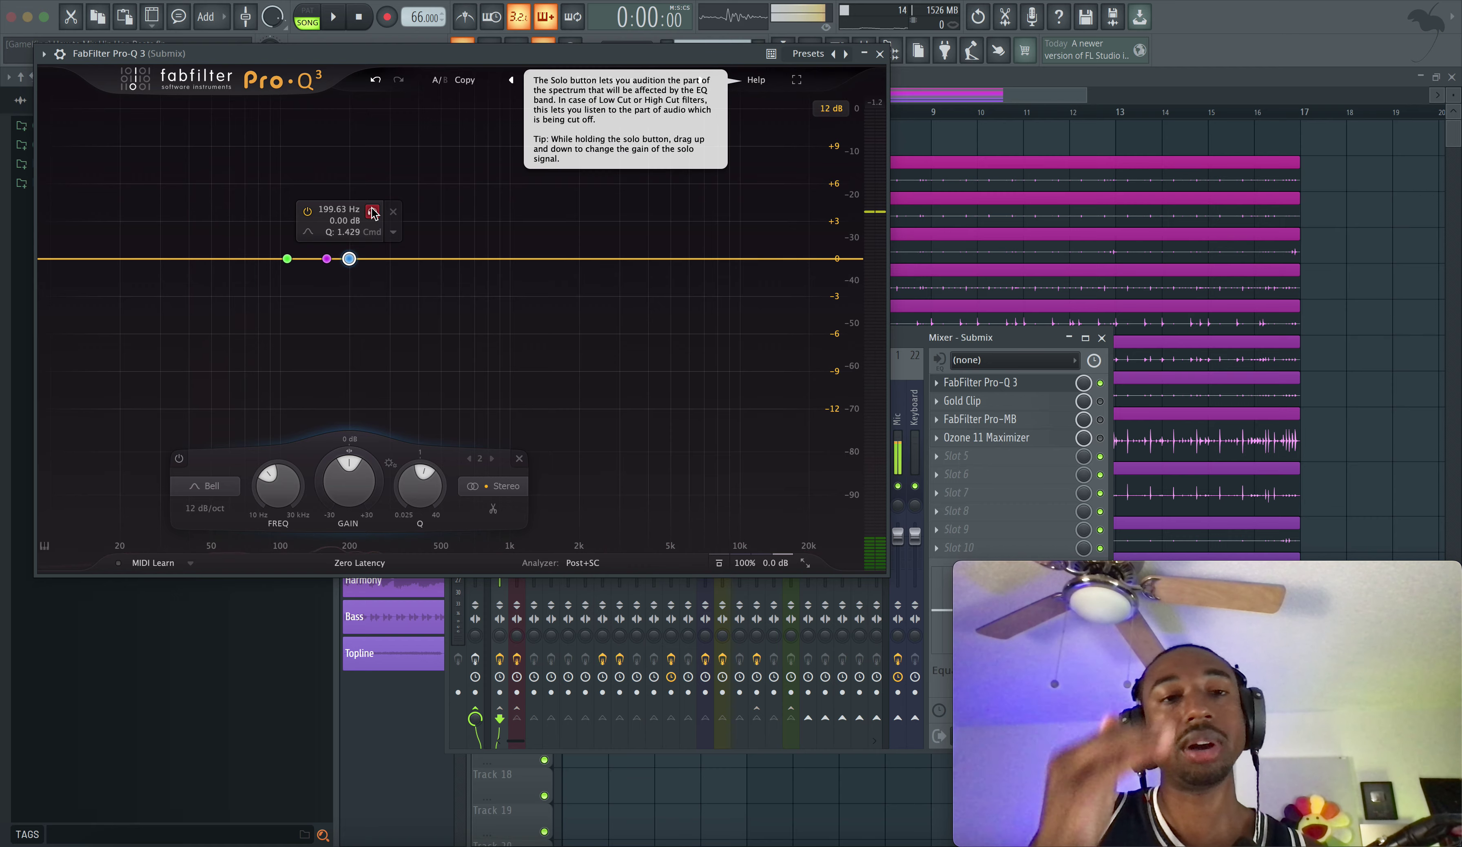
pyautogui.press('space')
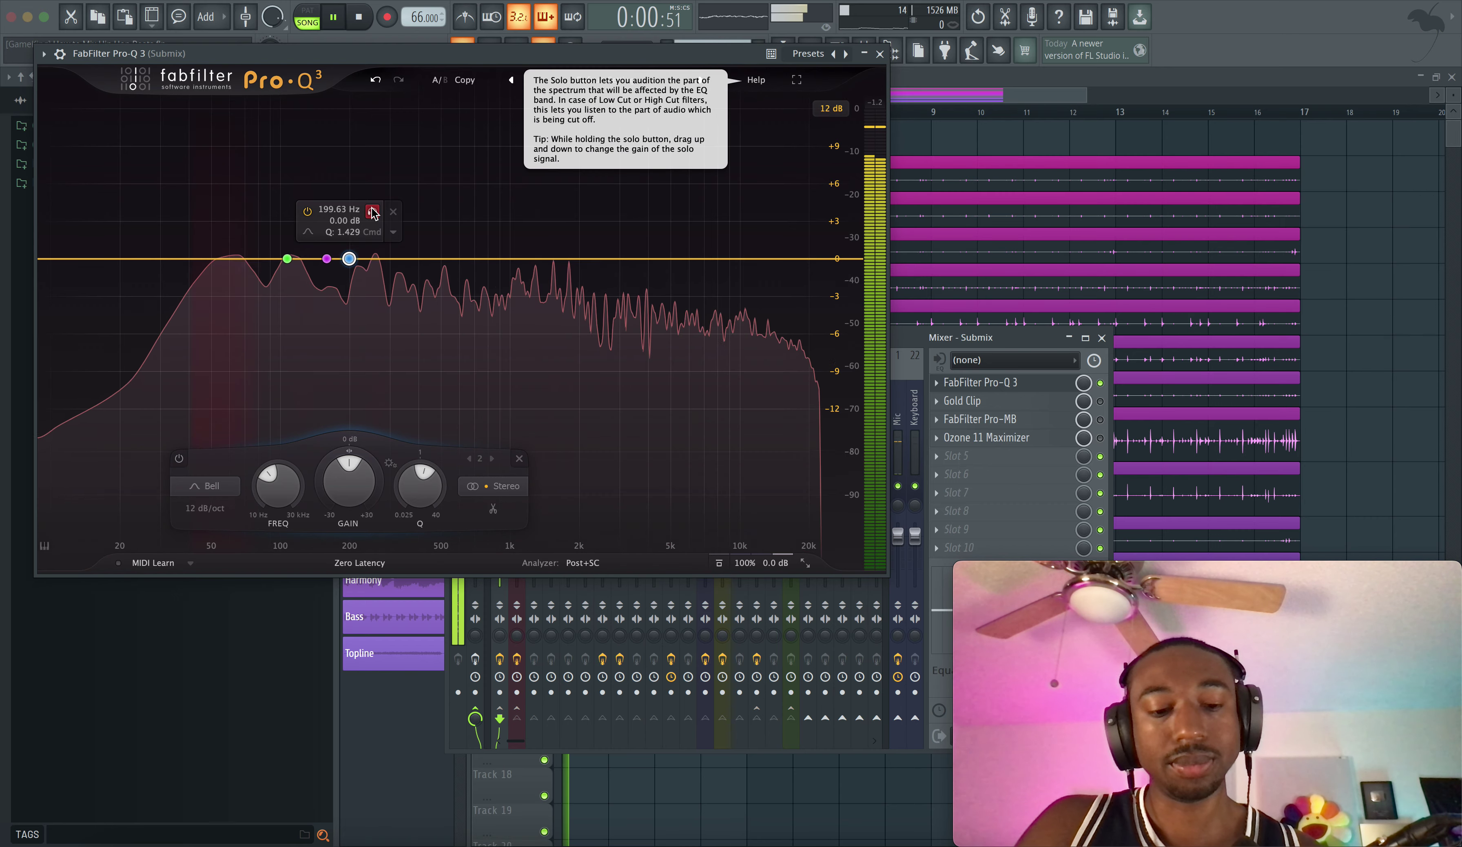
pyautogui.click(373, 212)
pyautogui.moveTo(373, 212); pyautogui.dragTo(361, 216)
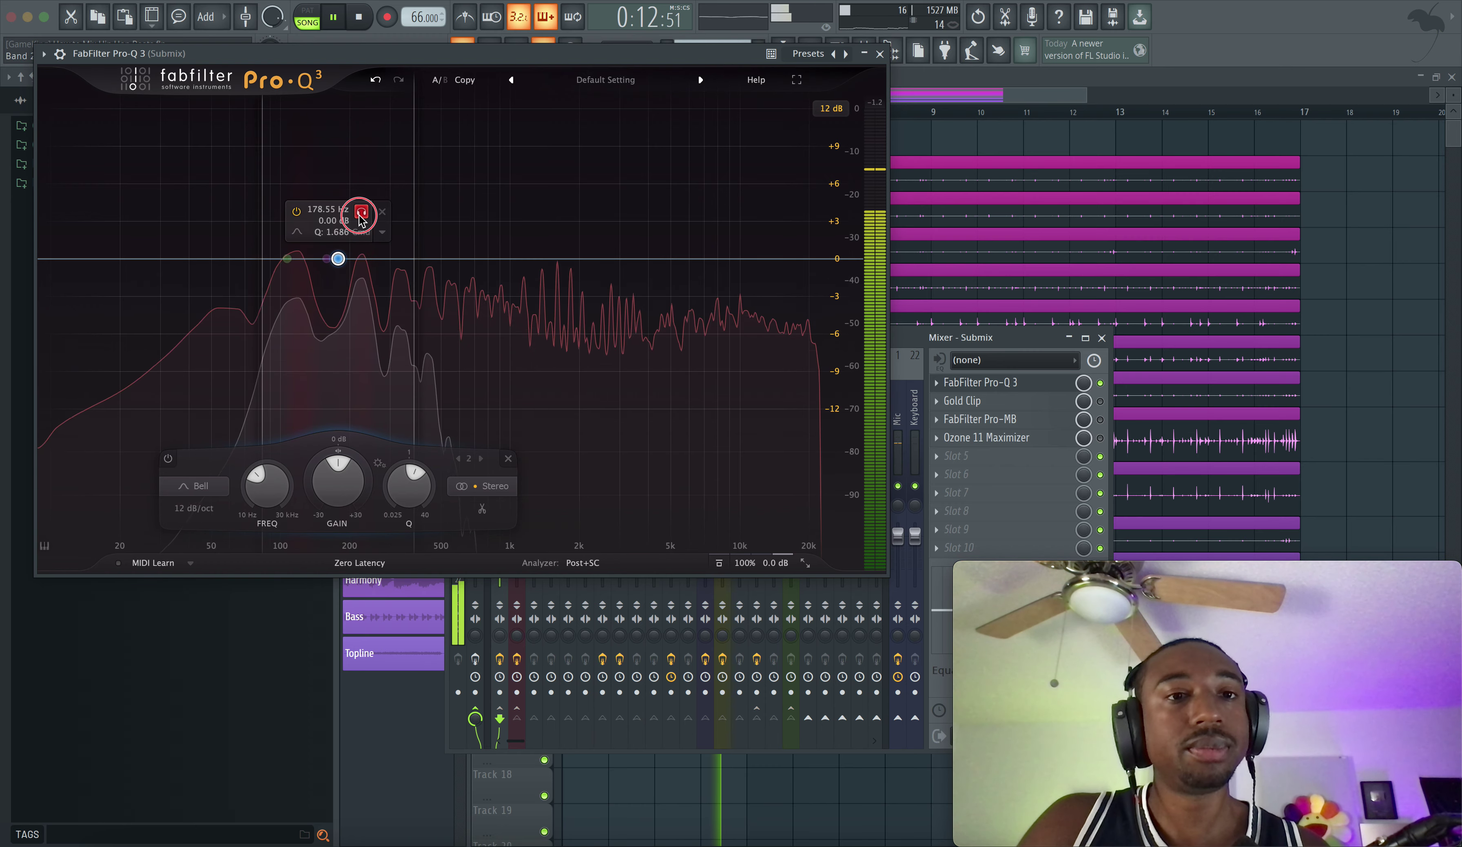
pyautogui.moveTo(360, 216); pyautogui.dragTo(361, 217)
pyautogui.press('space')
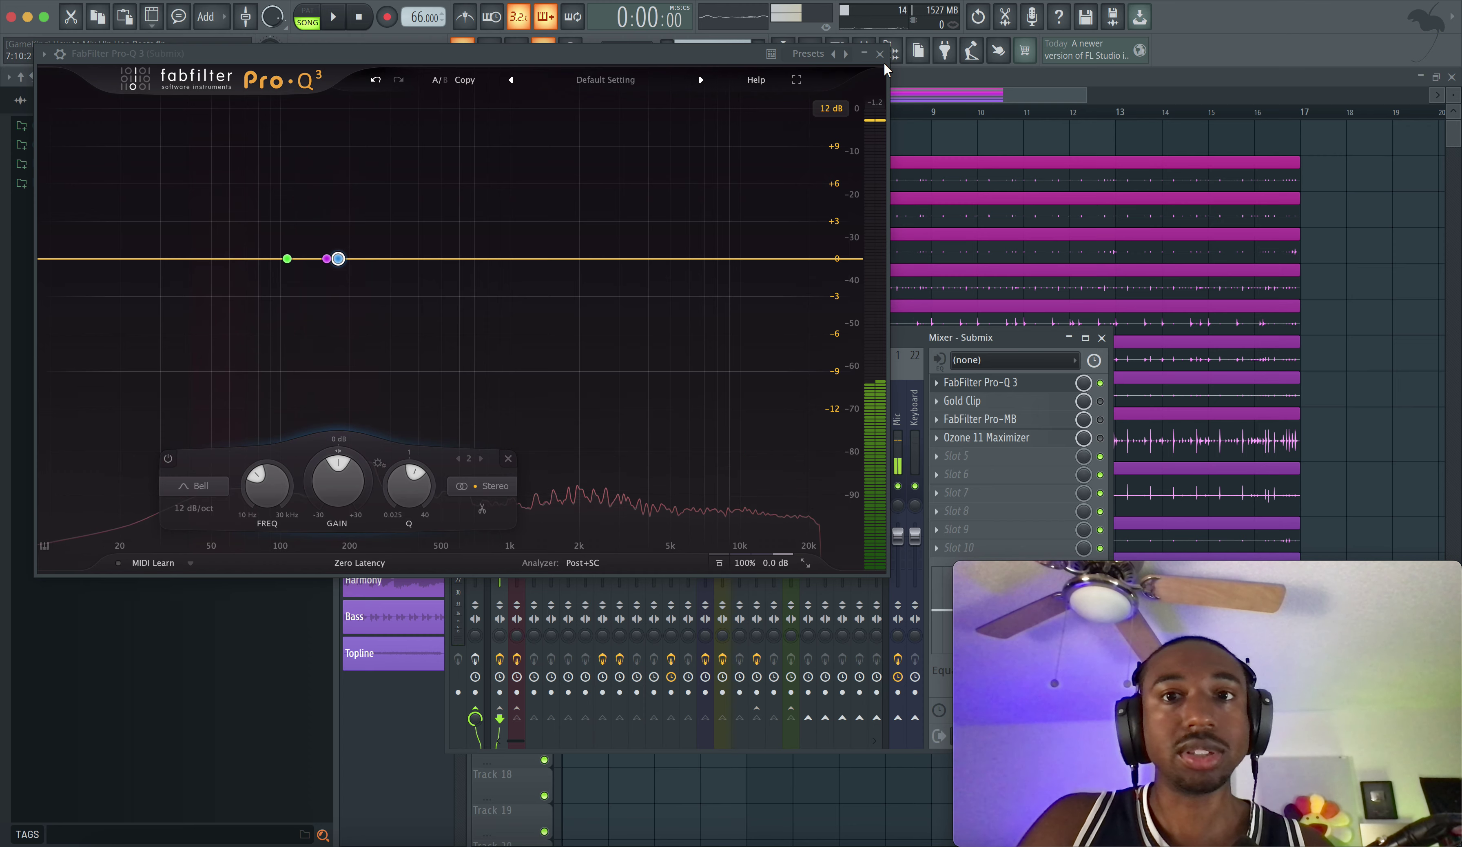
# Close the Submix equalizer and play the song with only mixer track 17 soloed.
pyautogui.click(880, 55)
pyautogui.press('space')
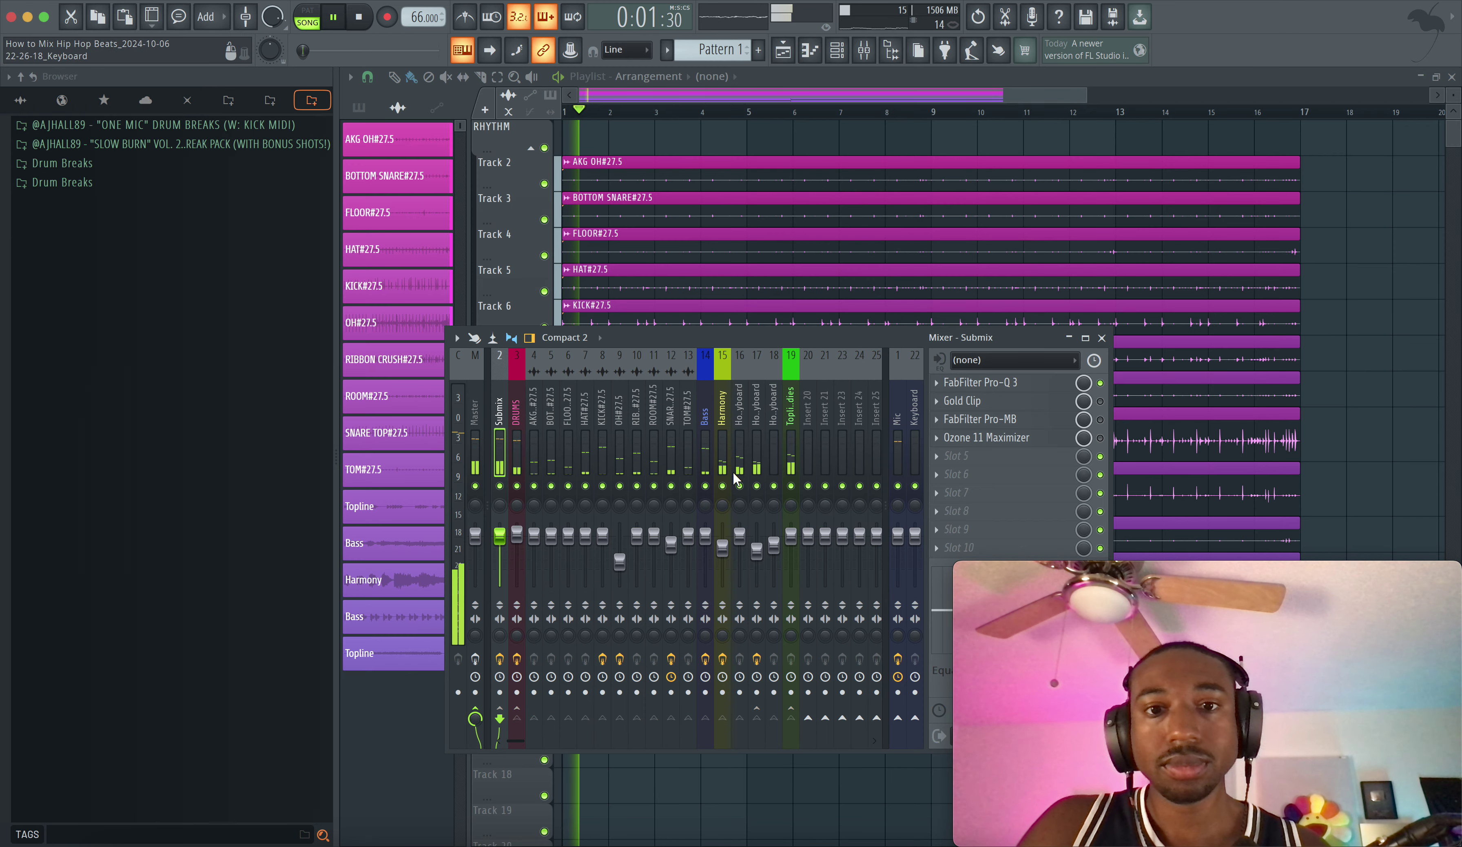
pyautogui.rightClick(756, 486)
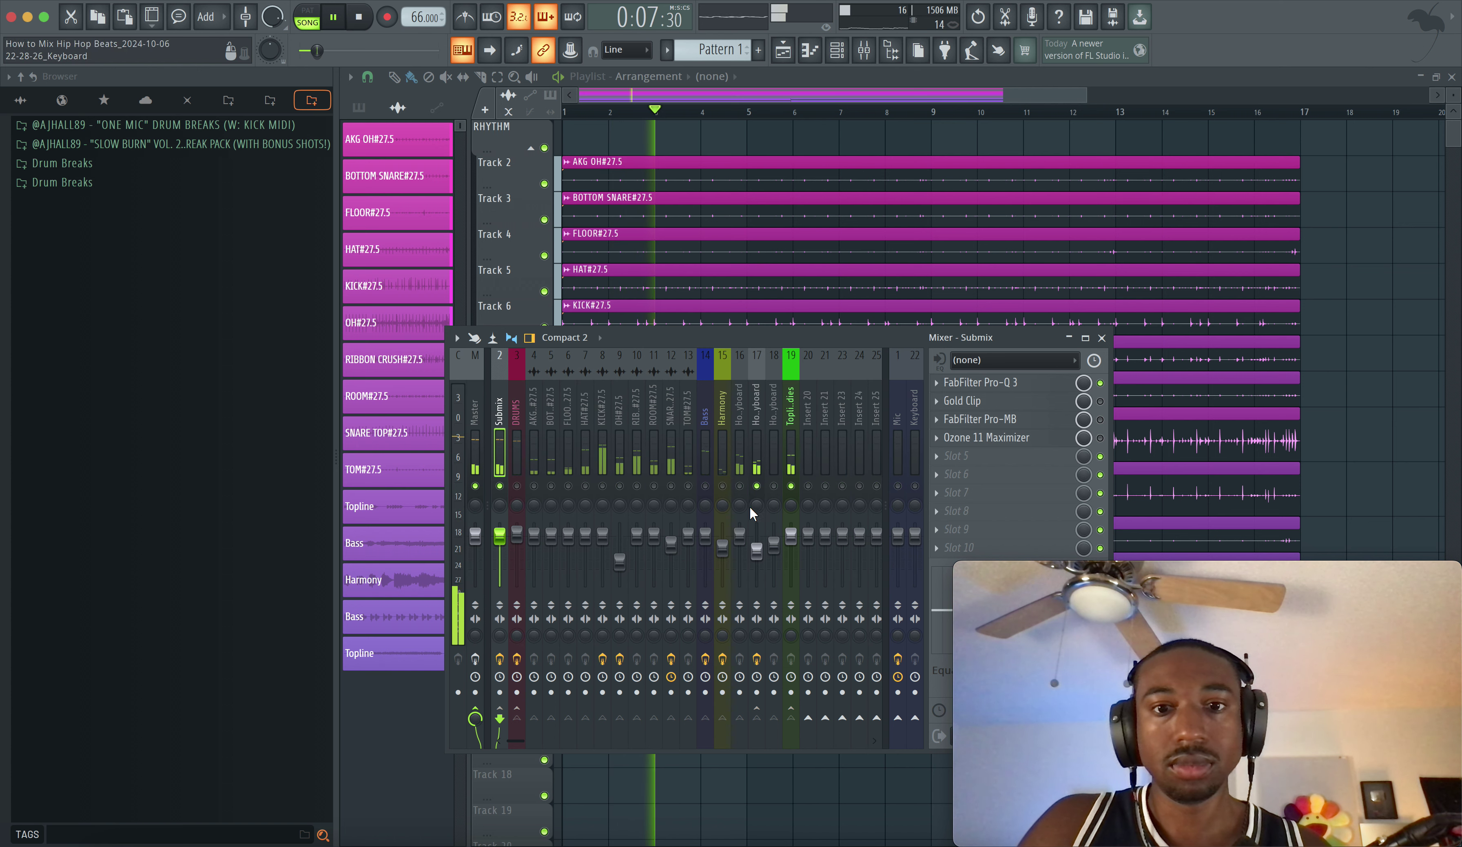
pyautogui.press('space')
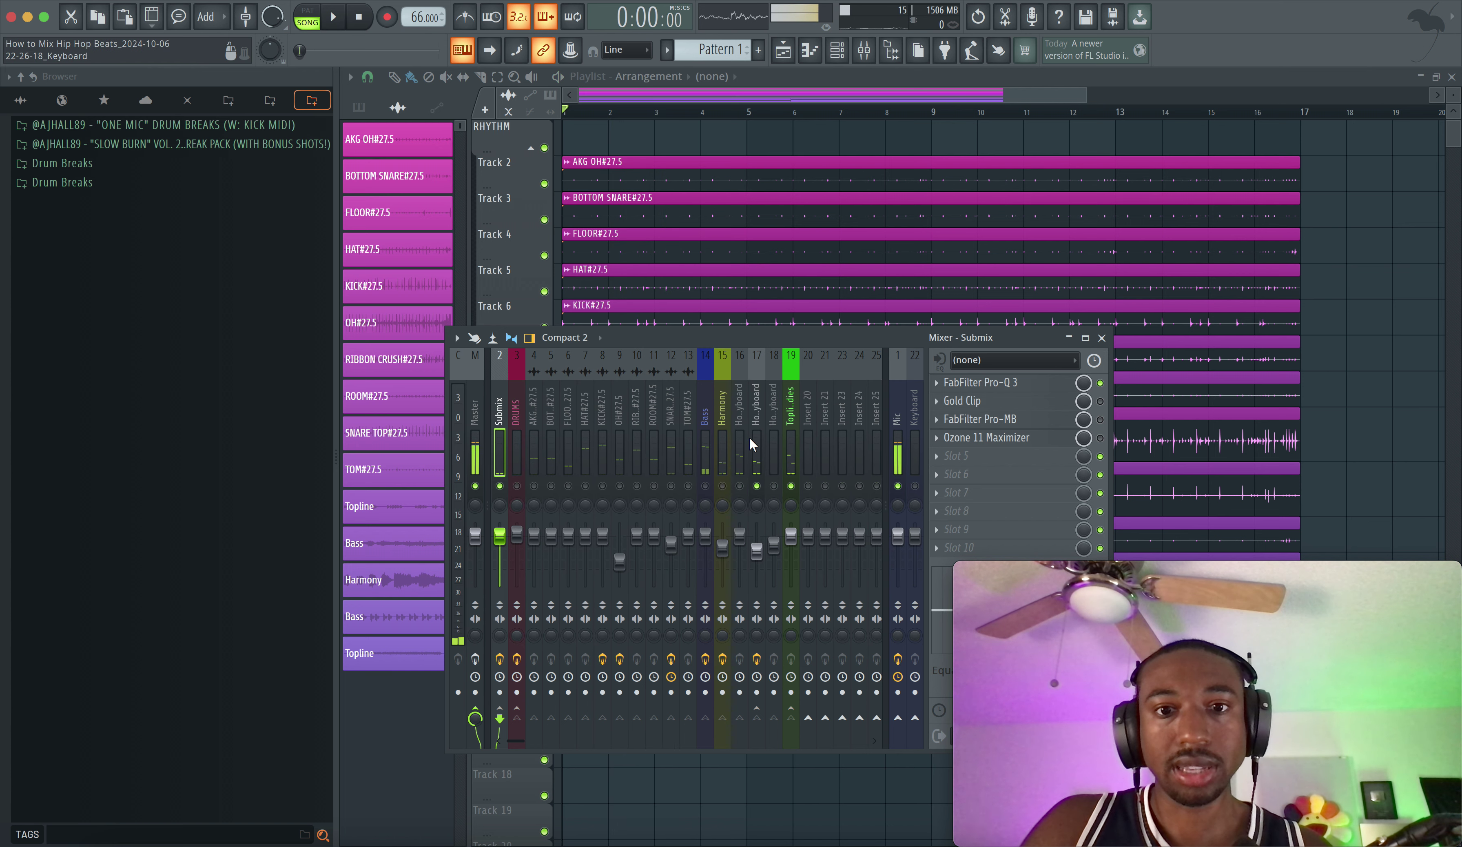
# Open the FabFilter Pro-Q 3 on mixer track 17 and set the gain of its 144 Hz band to -3 dB.
pyautogui.click(751, 436)
pyautogui.click(981, 383)
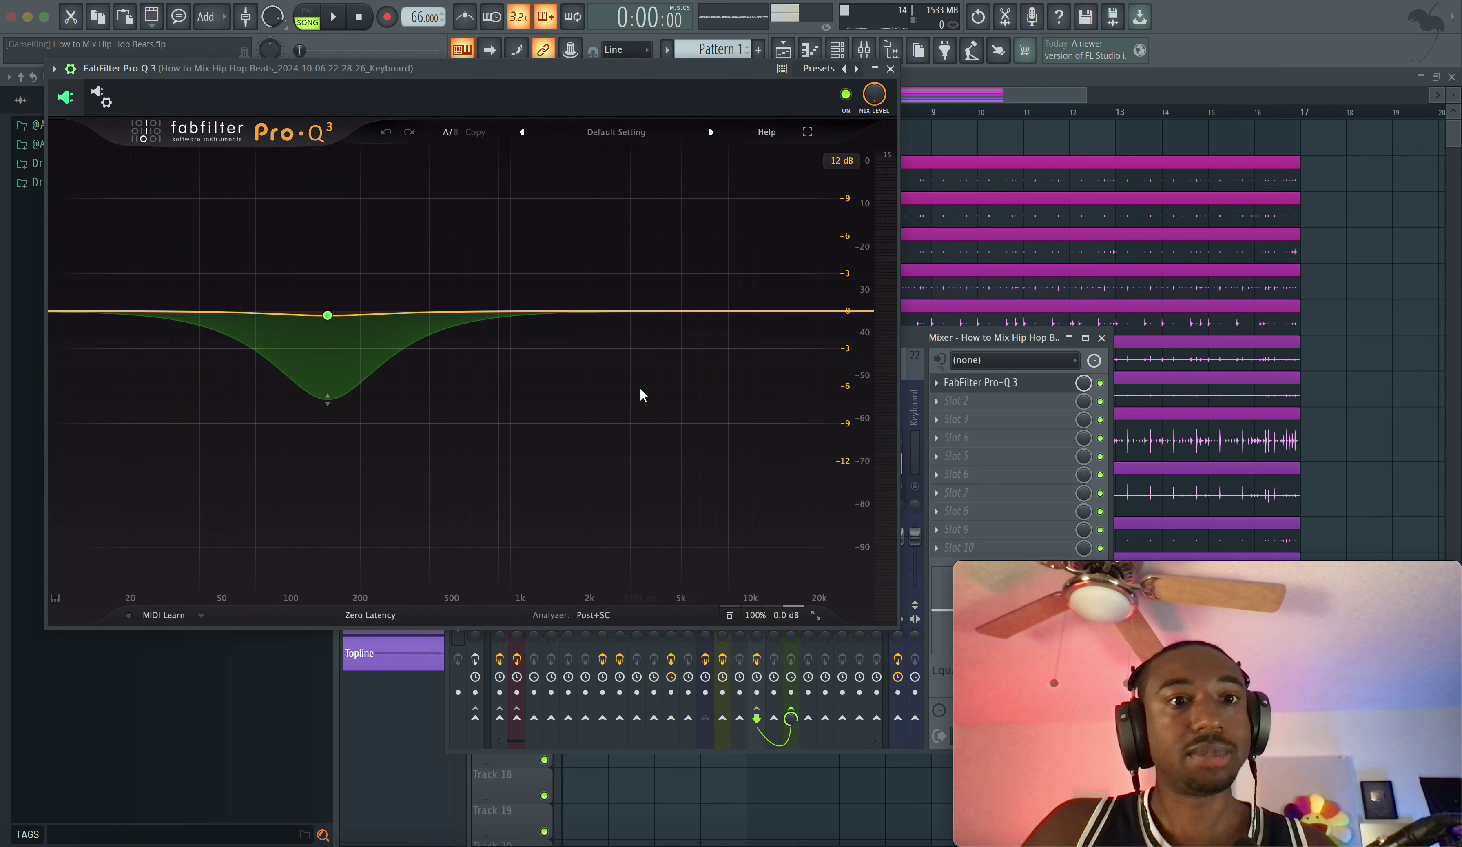
pyautogui.click(328, 316)
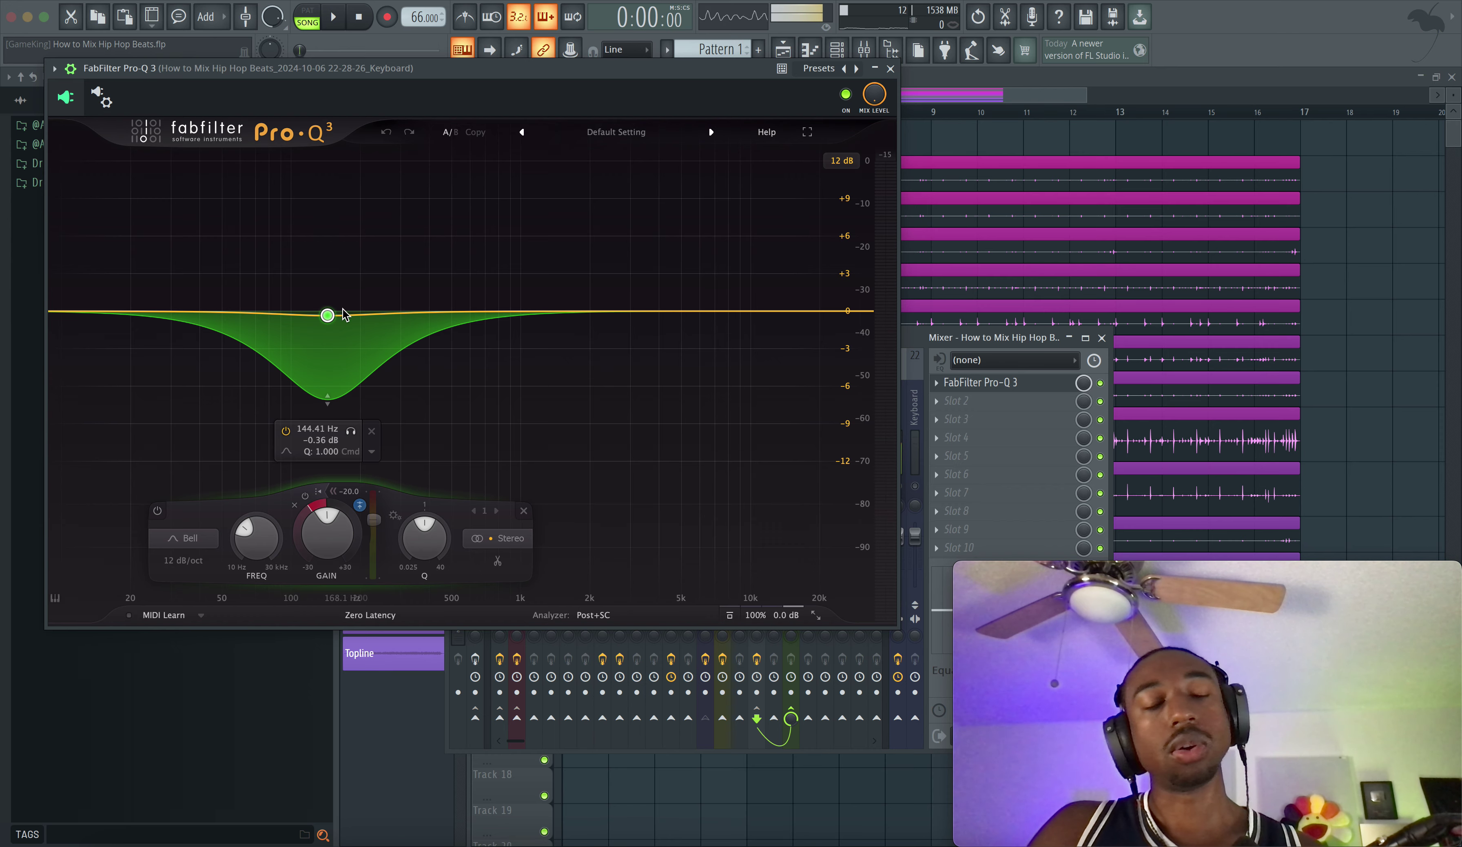
pyautogui.scroll(-2, 329, 523)
pyautogui.scroll(-2, 330, 526)
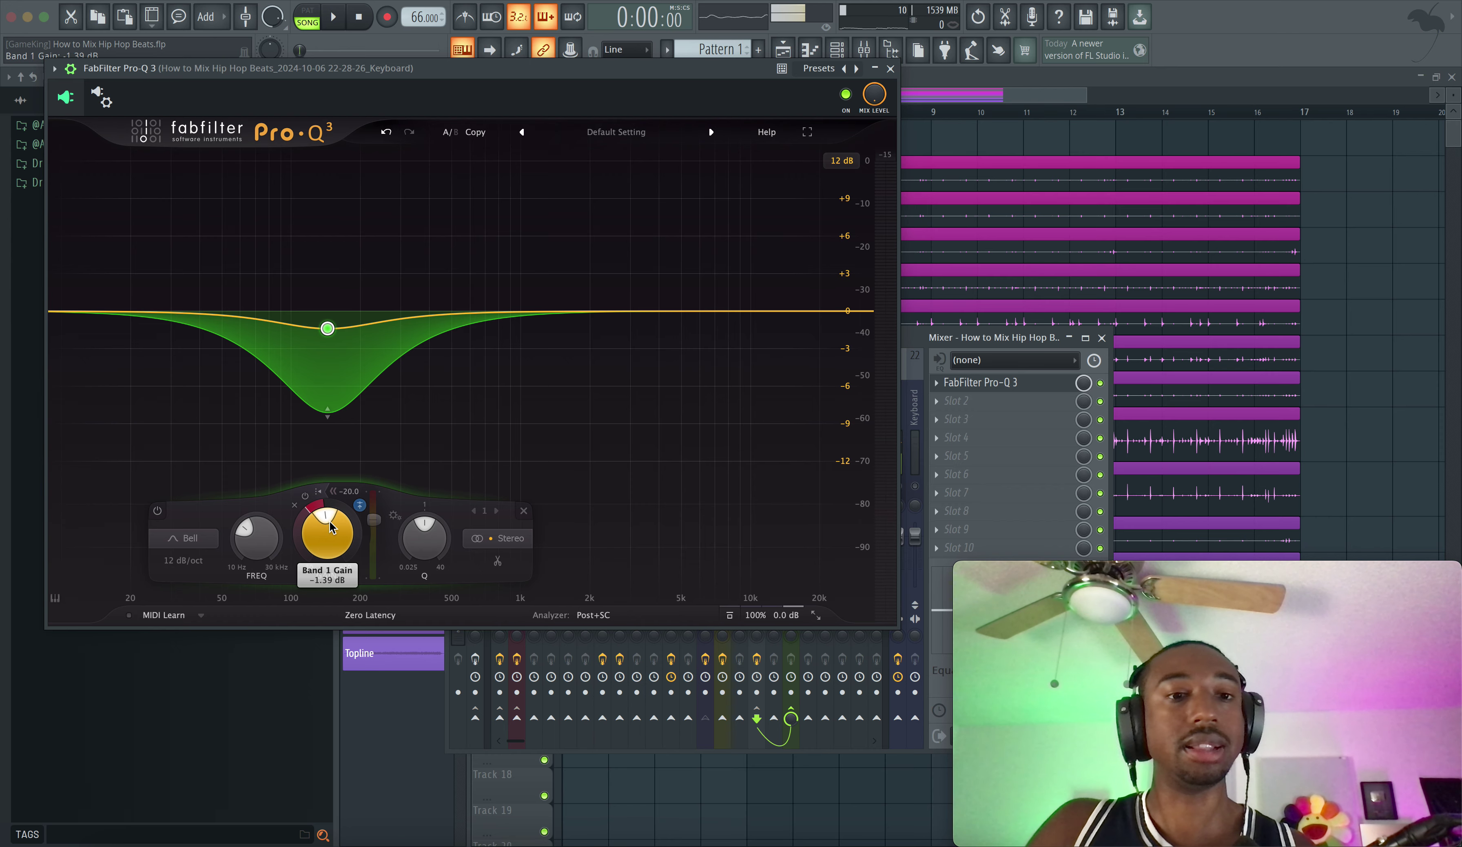
pyautogui.scroll(-5, 329, 520)
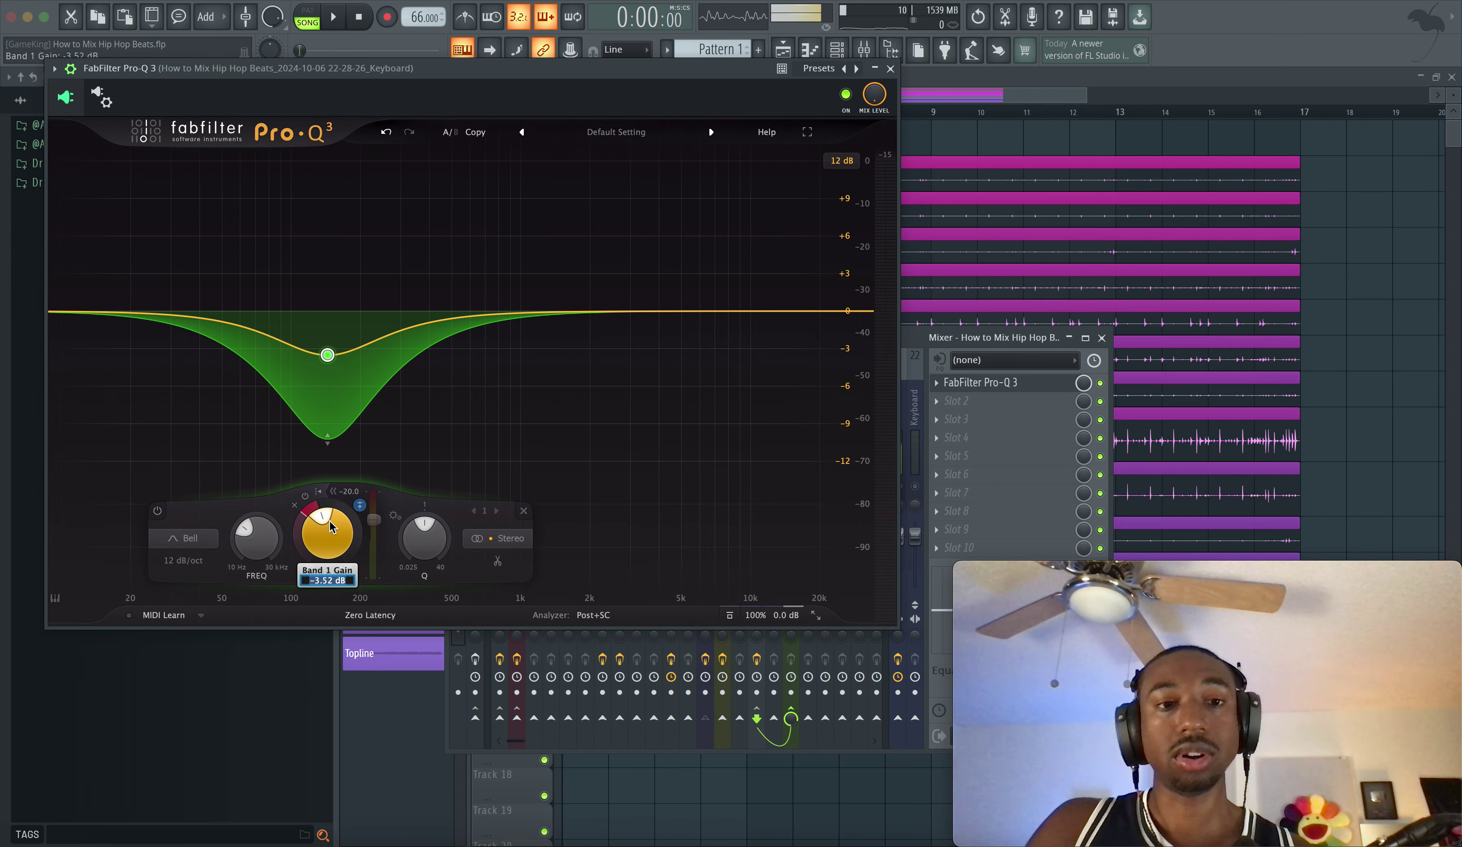
pyautogui.write('-3')
pyautogui.press('Return')
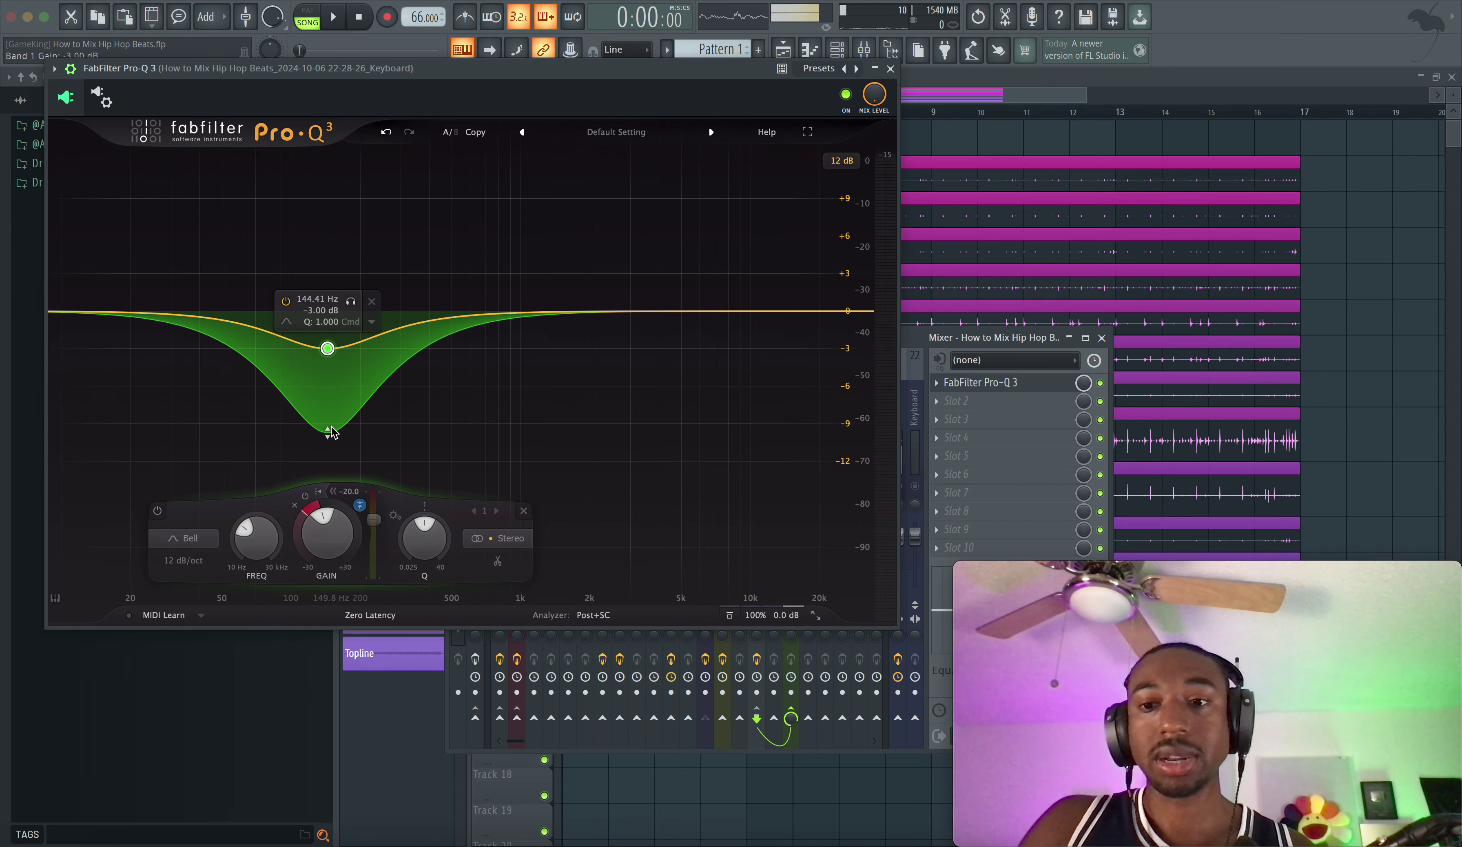
# Reduce the 144 Hz band's dynamic range and fine-tune its Q to about 1.015 during playback.
pyautogui.moveTo(326, 484); pyautogui.dragTo(319, 483)
pyautogui.press('space')
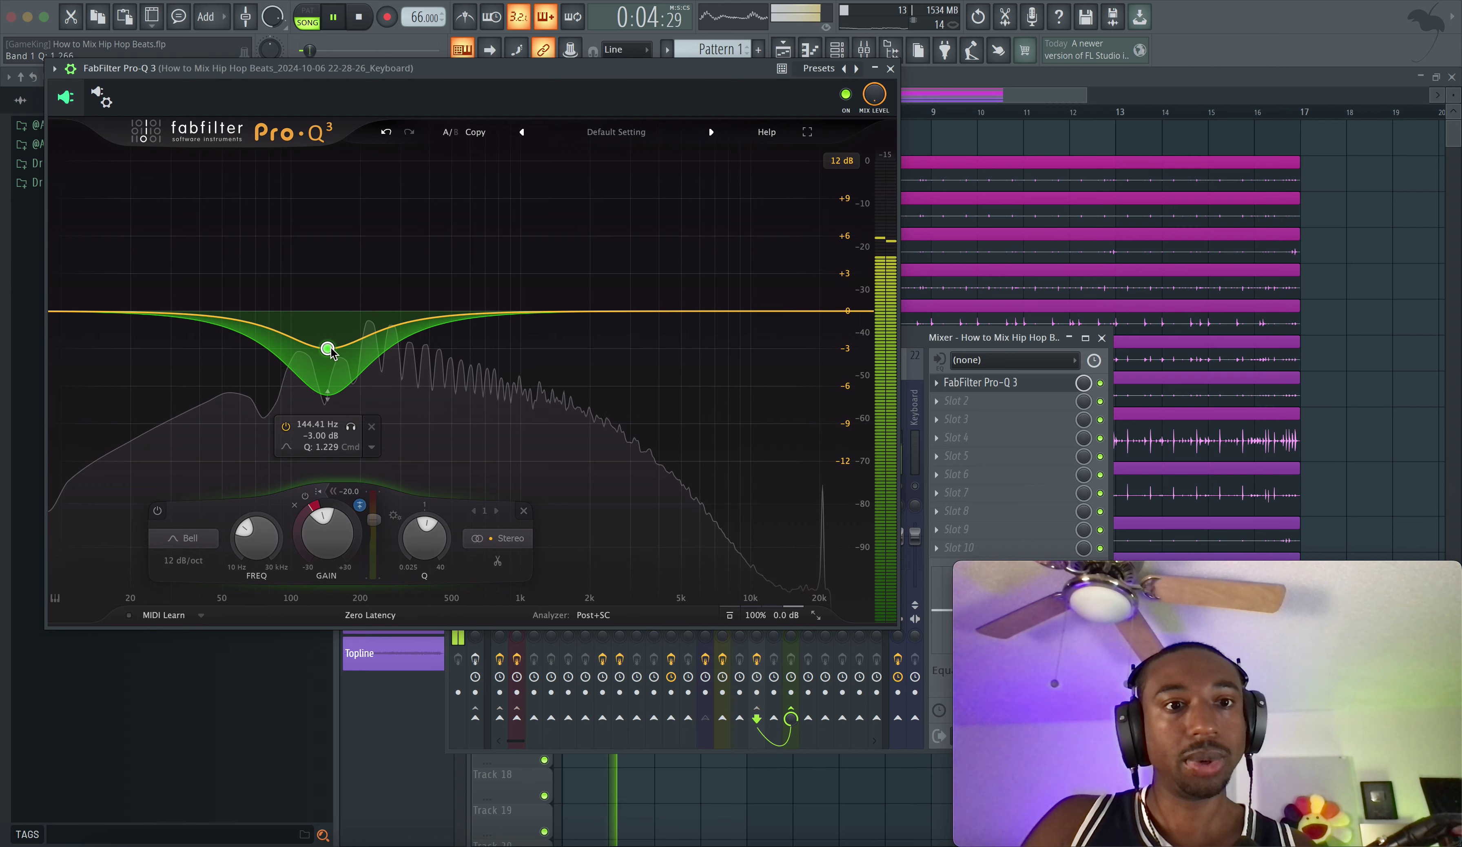
pyautogui.scroll(1, 328, 349)
pyautogui.scroll(-1, 329, 350)
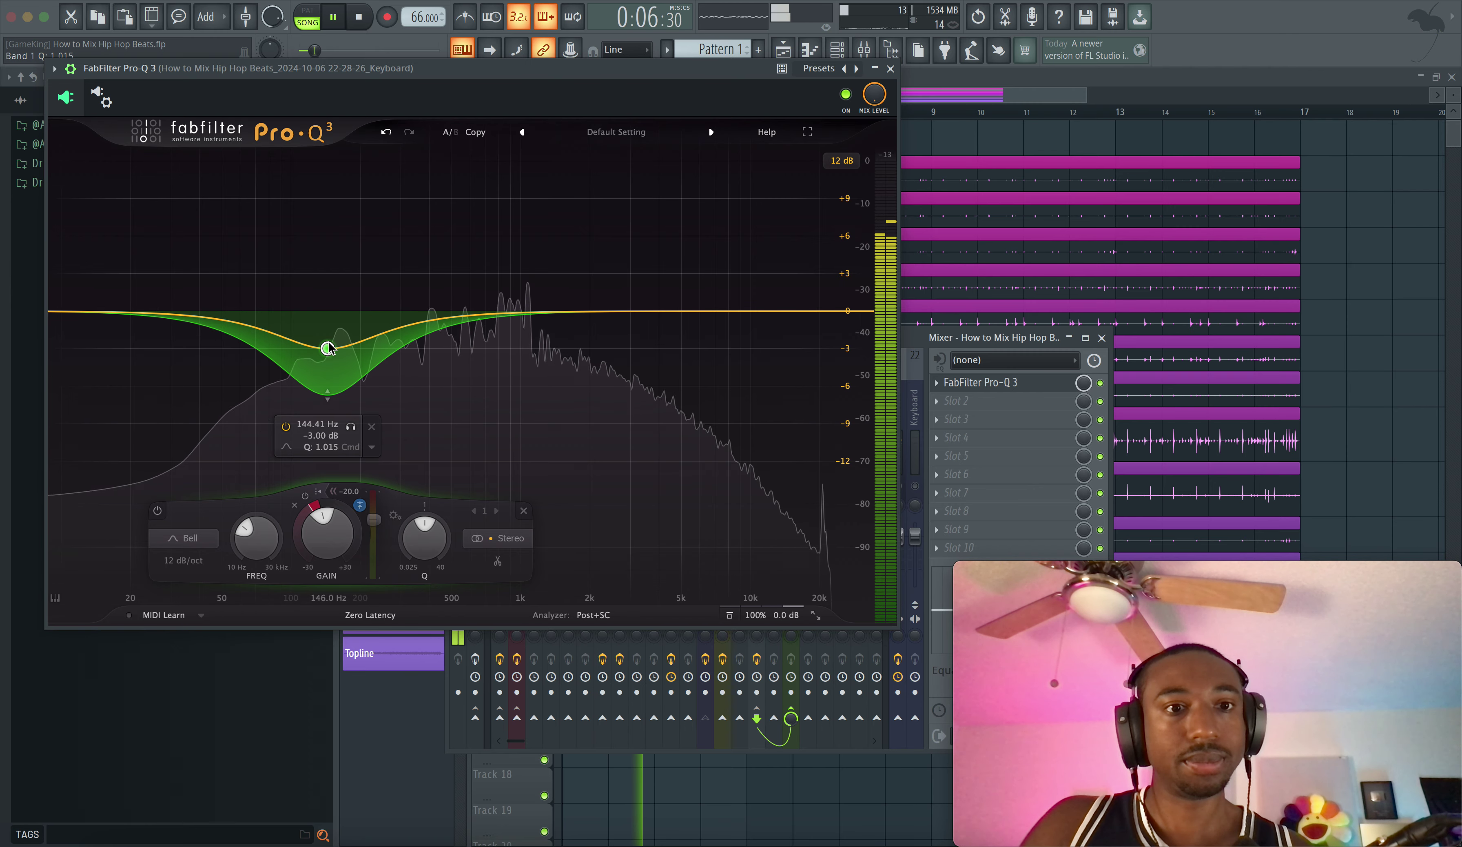
# Audition the dynamic band soloed, move it to about 143 Hz and set its gain to -6 dB.
pyautogui.moveTo(351, 426); pyautogui.dragTo(357, 432)
pyautogui.scroll(-1, 328, 533)
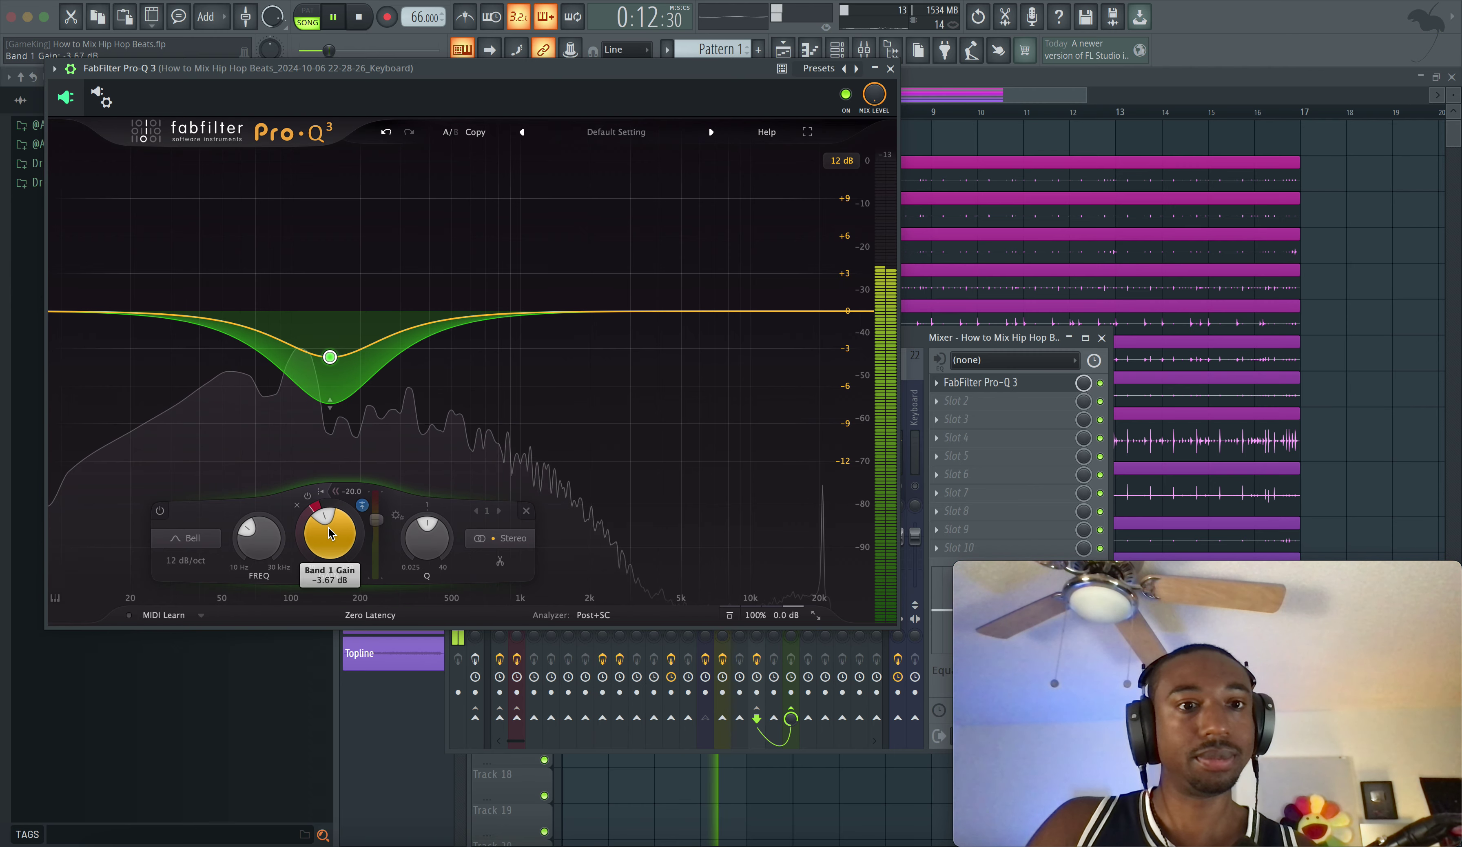
pyautogui.moveTo(329, 356); pyautogui.dragTo(328, 366)
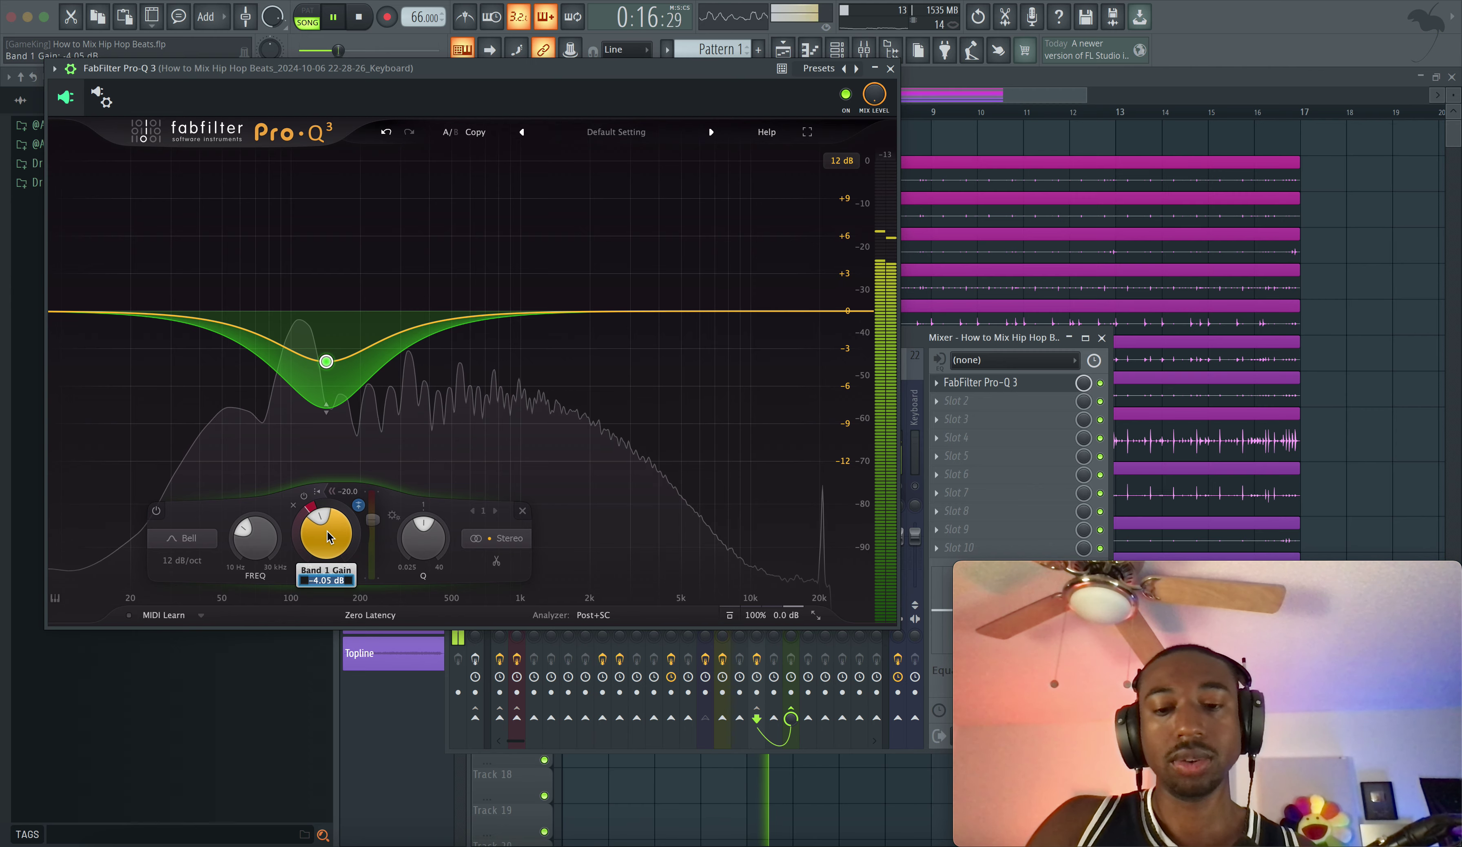
pyautogui.write('-6')
pyautogui.press('Return')
# Play soloed track 17 with the new cut, closing its equalizer, and toggle the track's mute/solo switch after stopping.
pyautogui.press('space')
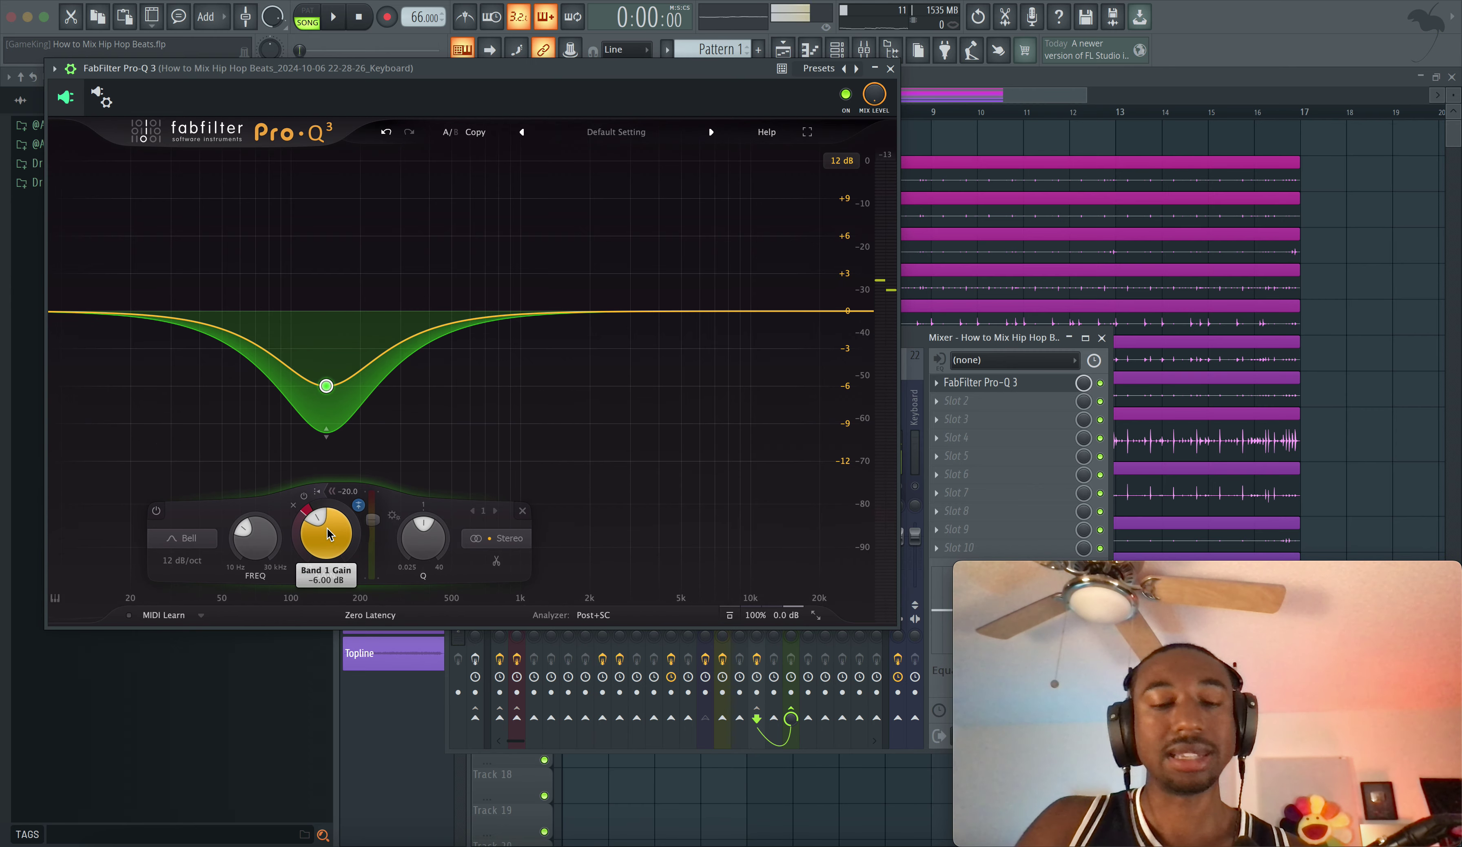
pyautogui.press('space')
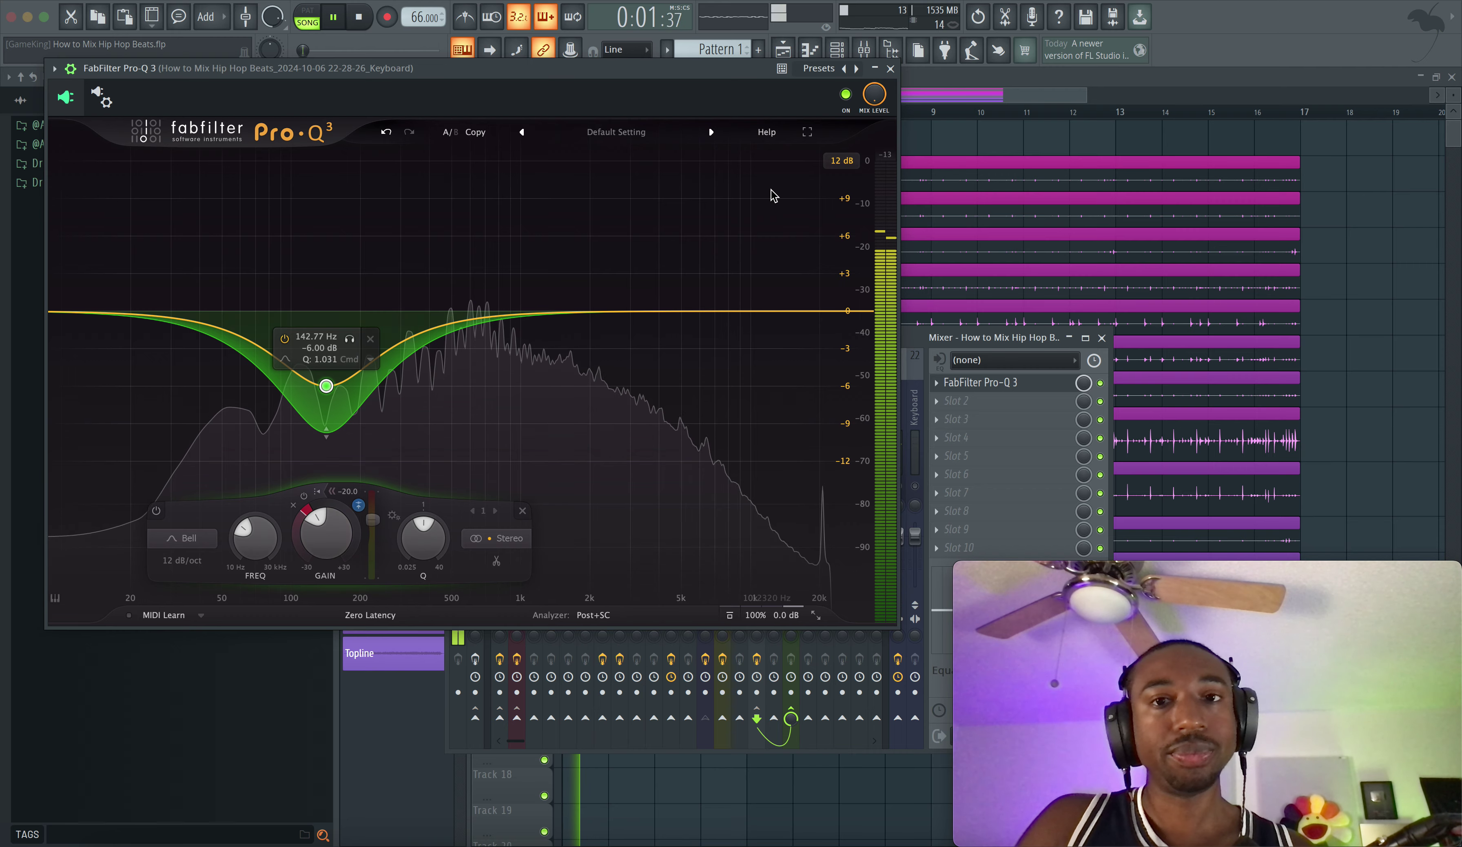
pyautogui.click(888, 68)
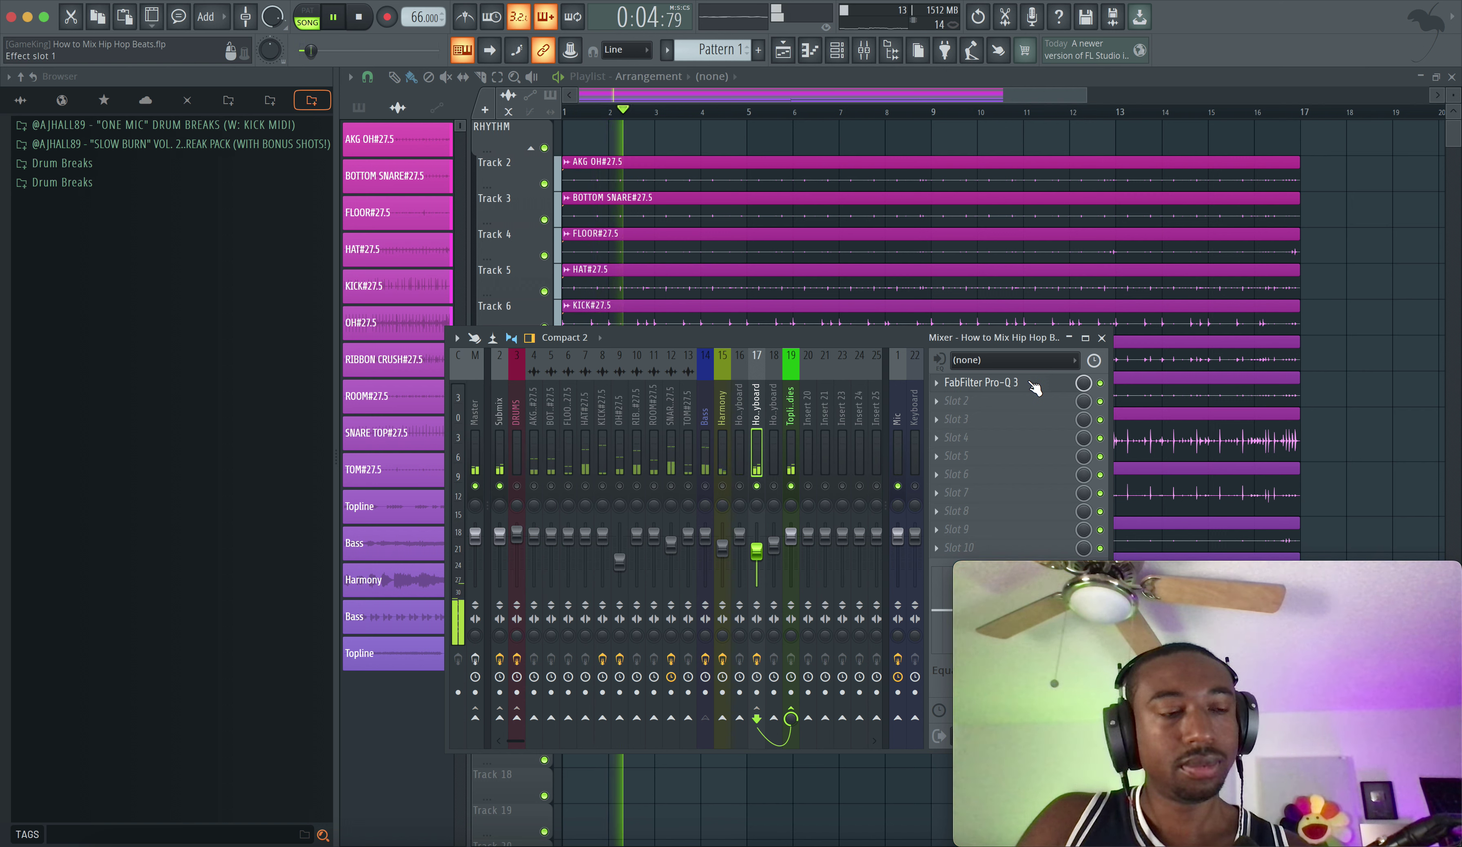
pyautogui.press('space')
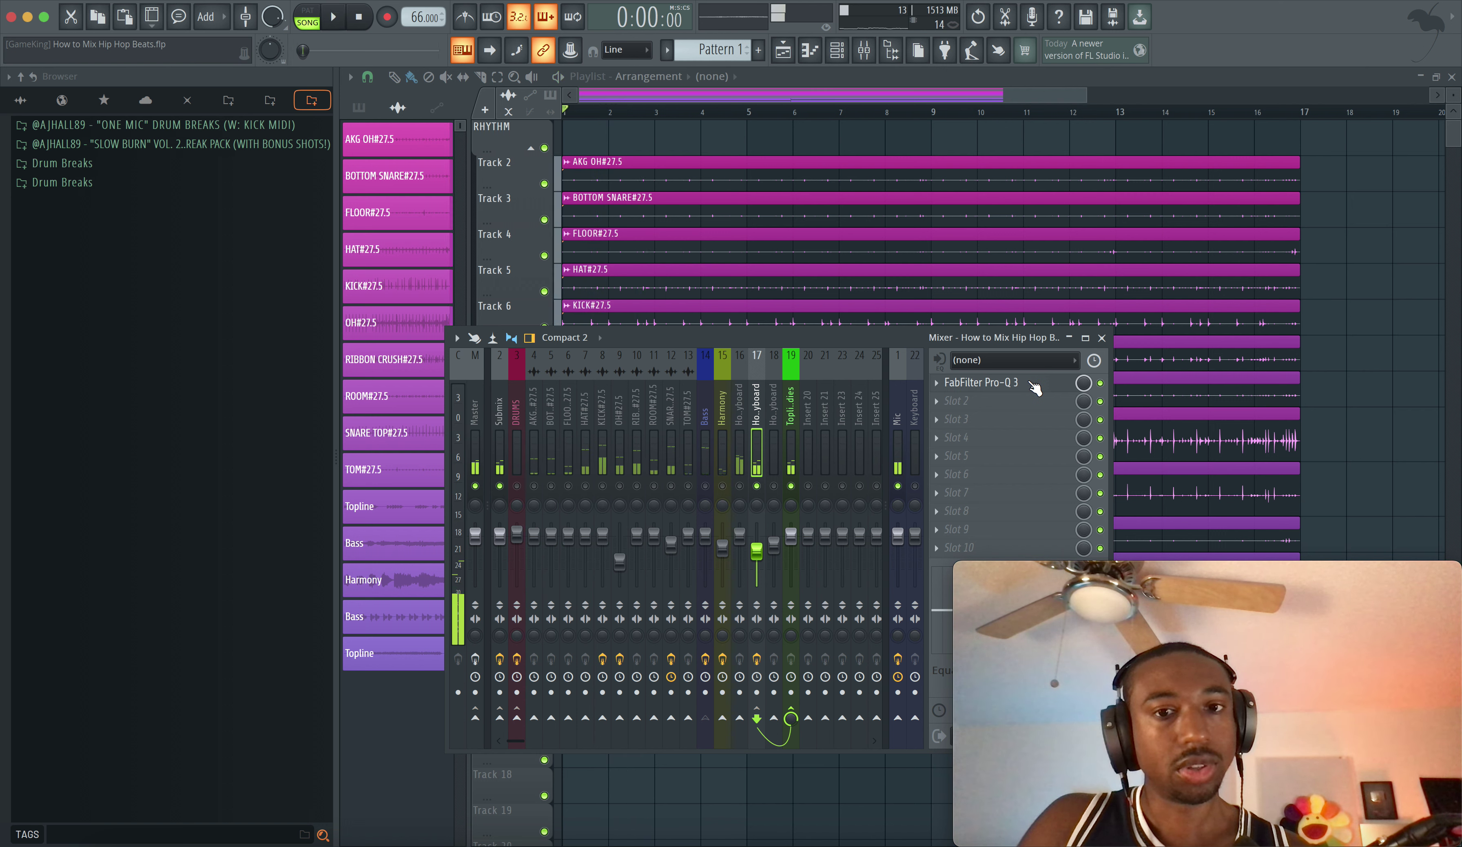
pyautogui.click(756, 486)
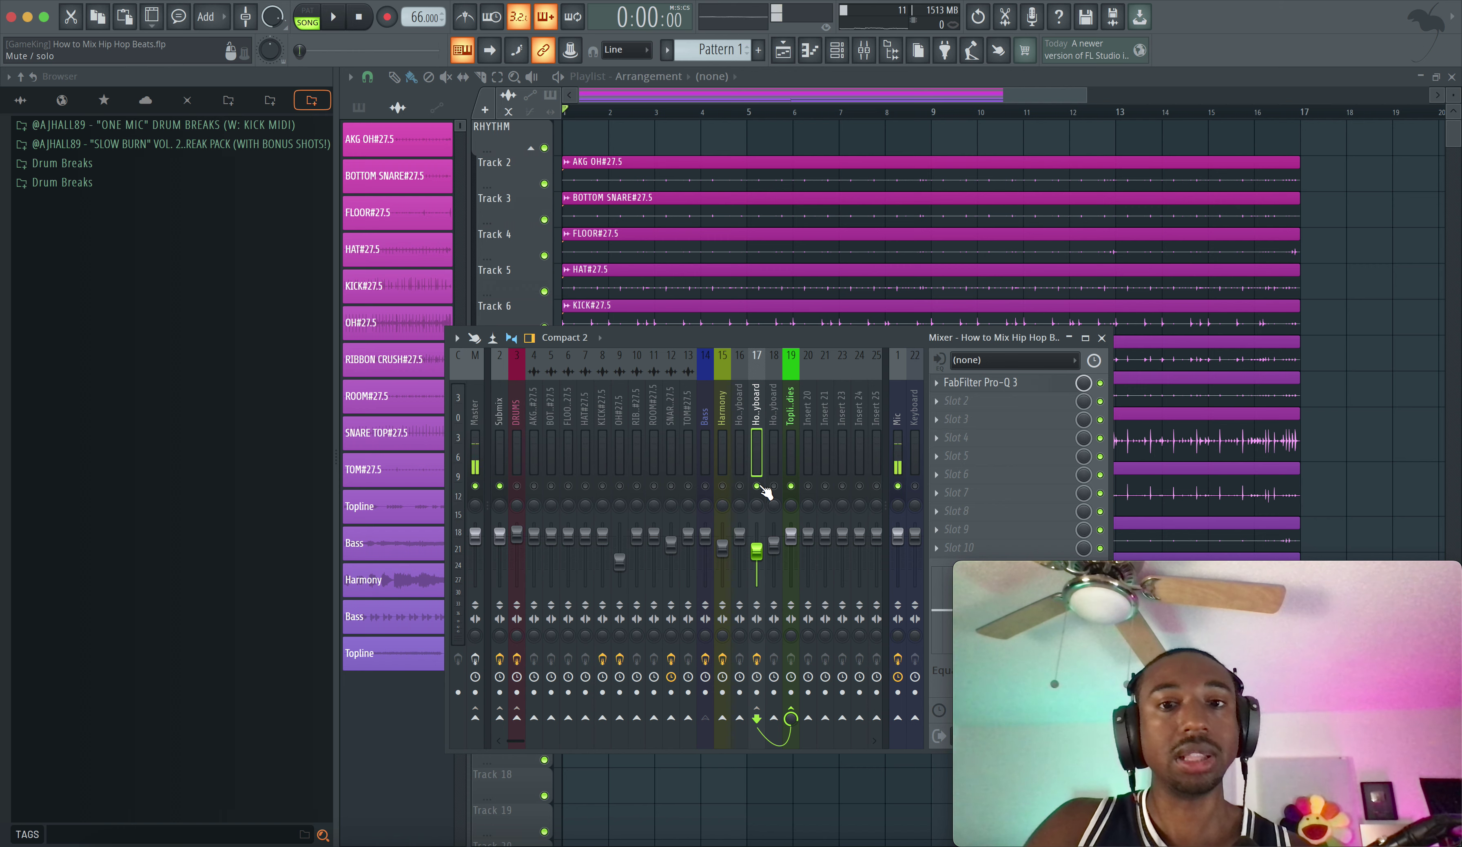
# Unsolo the keyboard tracks so all mixer tracks are active, select the Submix track and play the full mix.
pyautogui.rightClick(739, 457)
pyautogui.press('Escape')
pyautogui.rightClick(739, 488)
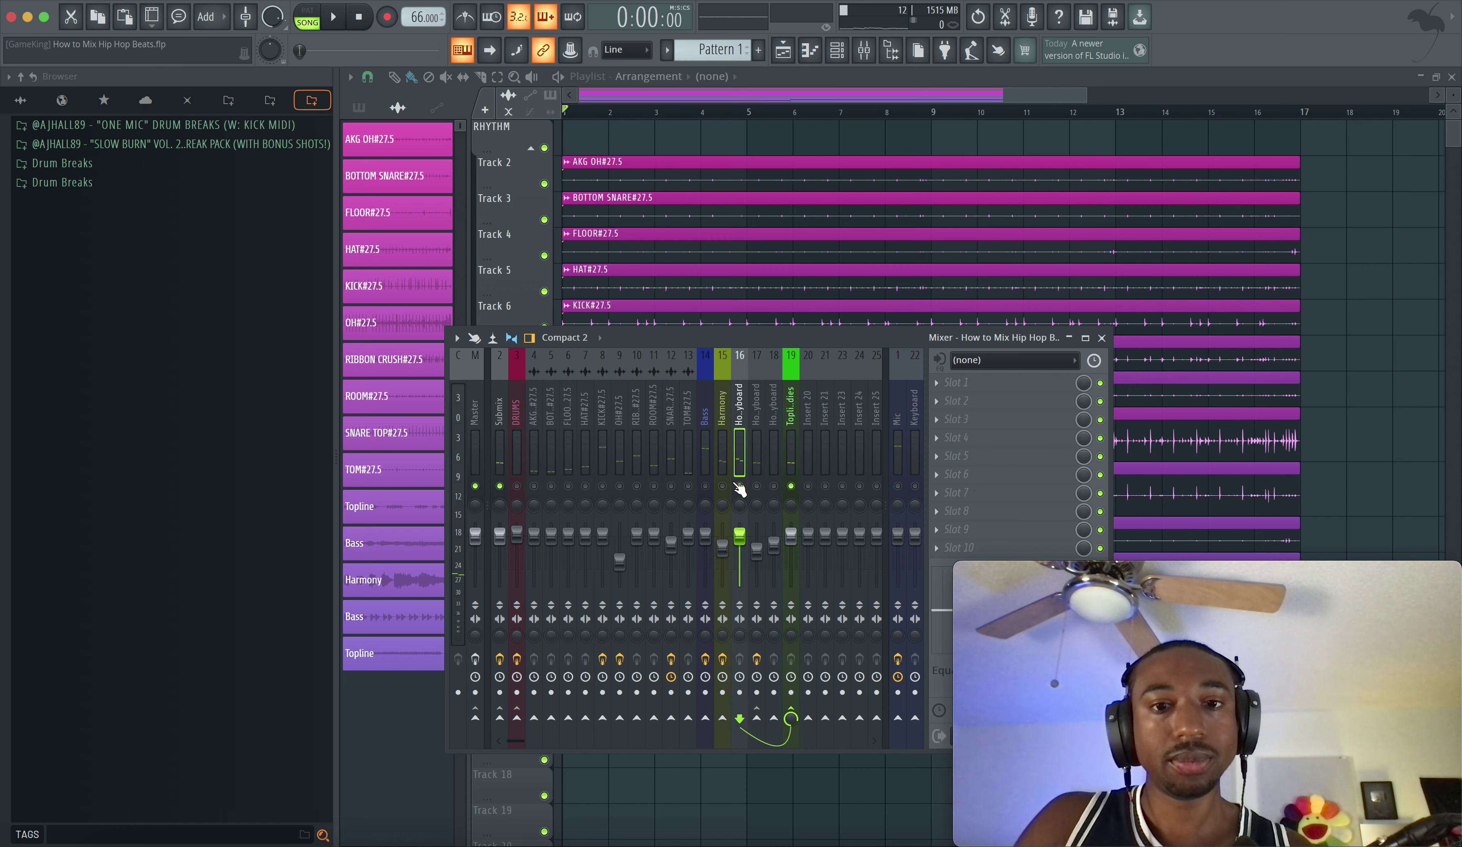
pyautogui.rightClick(739, 486)
pyautogui.click(499, 453)
pyautogui.press('space')
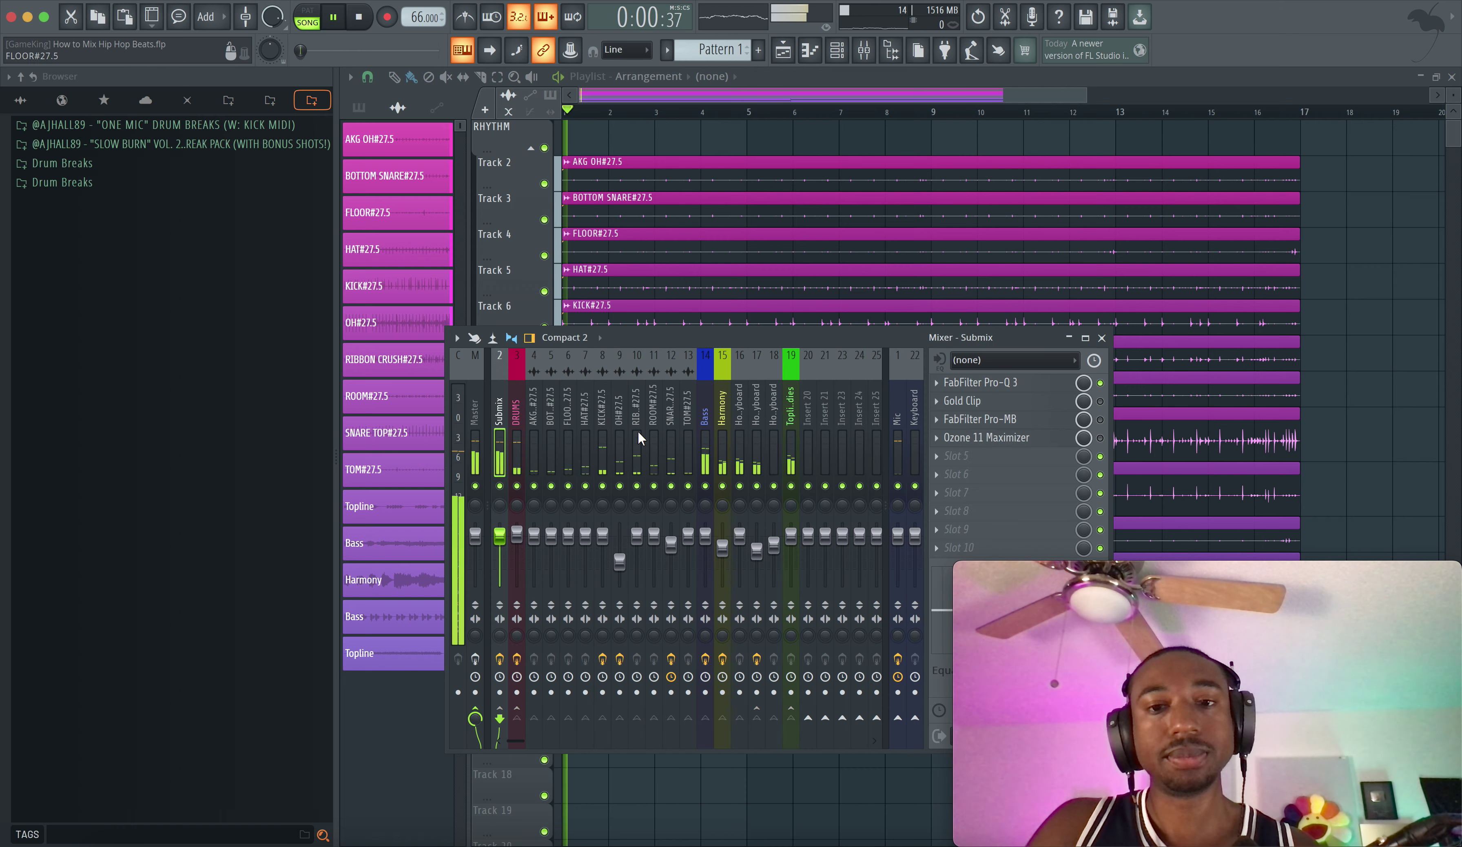
# Audition the purple band near 159 Hz soloed in the Submix's FabFilter Pro-Q 3, stopping playback and closing the equalizer when done.
pyautogui.click(1041, 384)
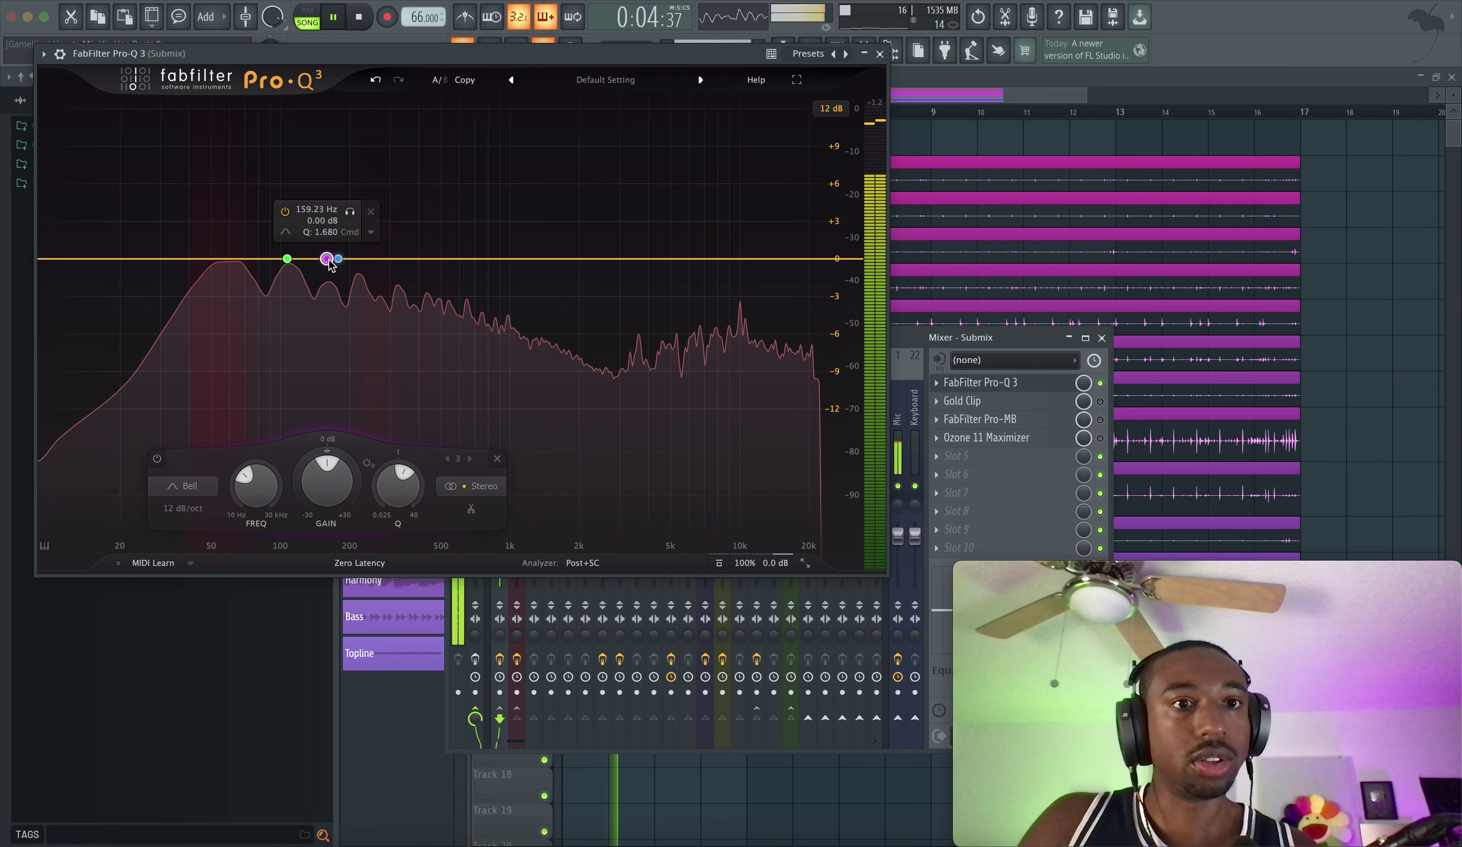
pyautogui.click(349, 213)
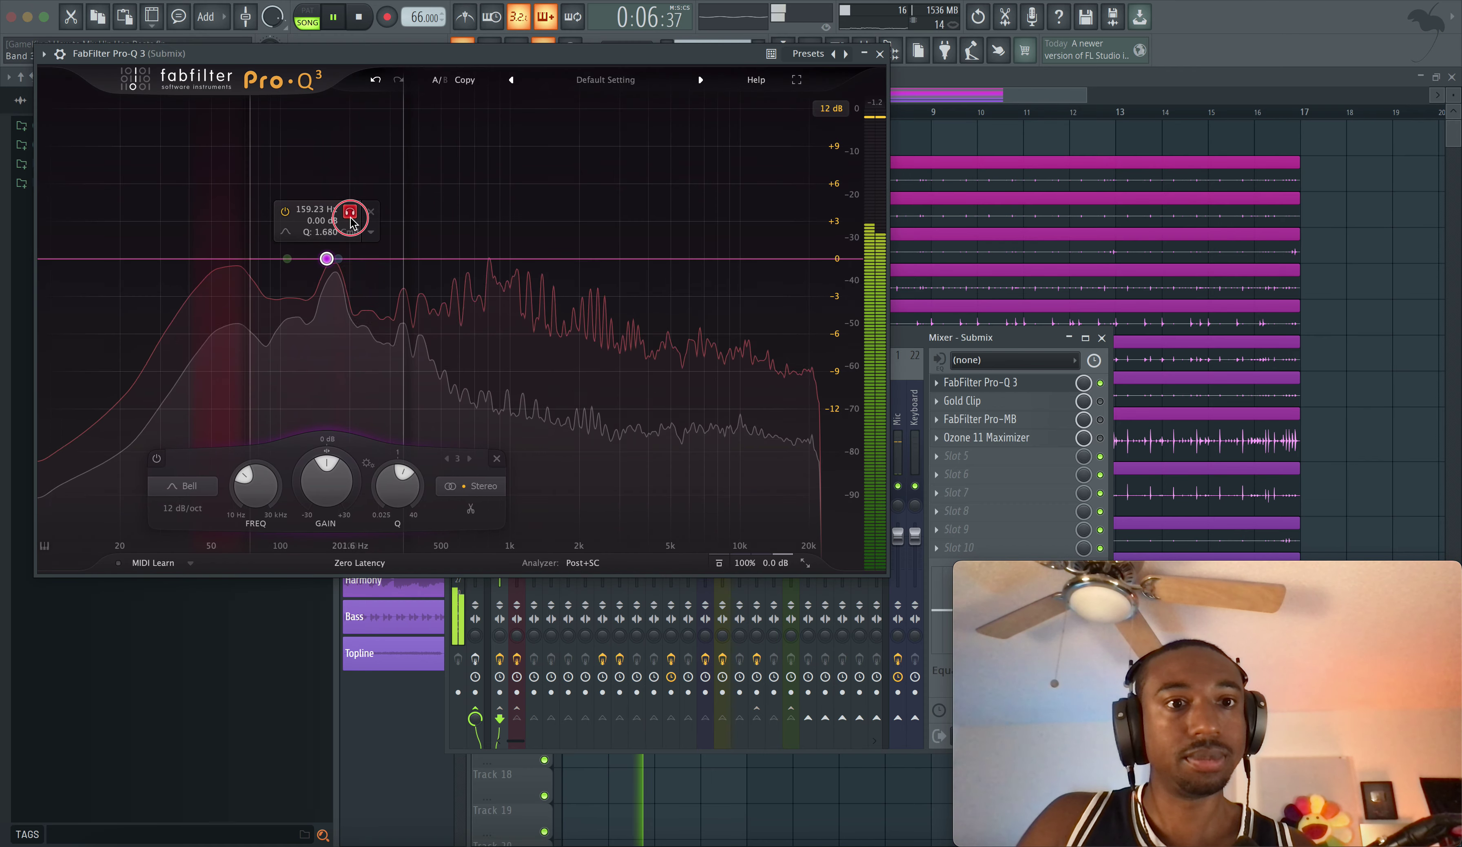
pyautogui.moveTo(351, 222); pyautogui.dragTo(350, 226)
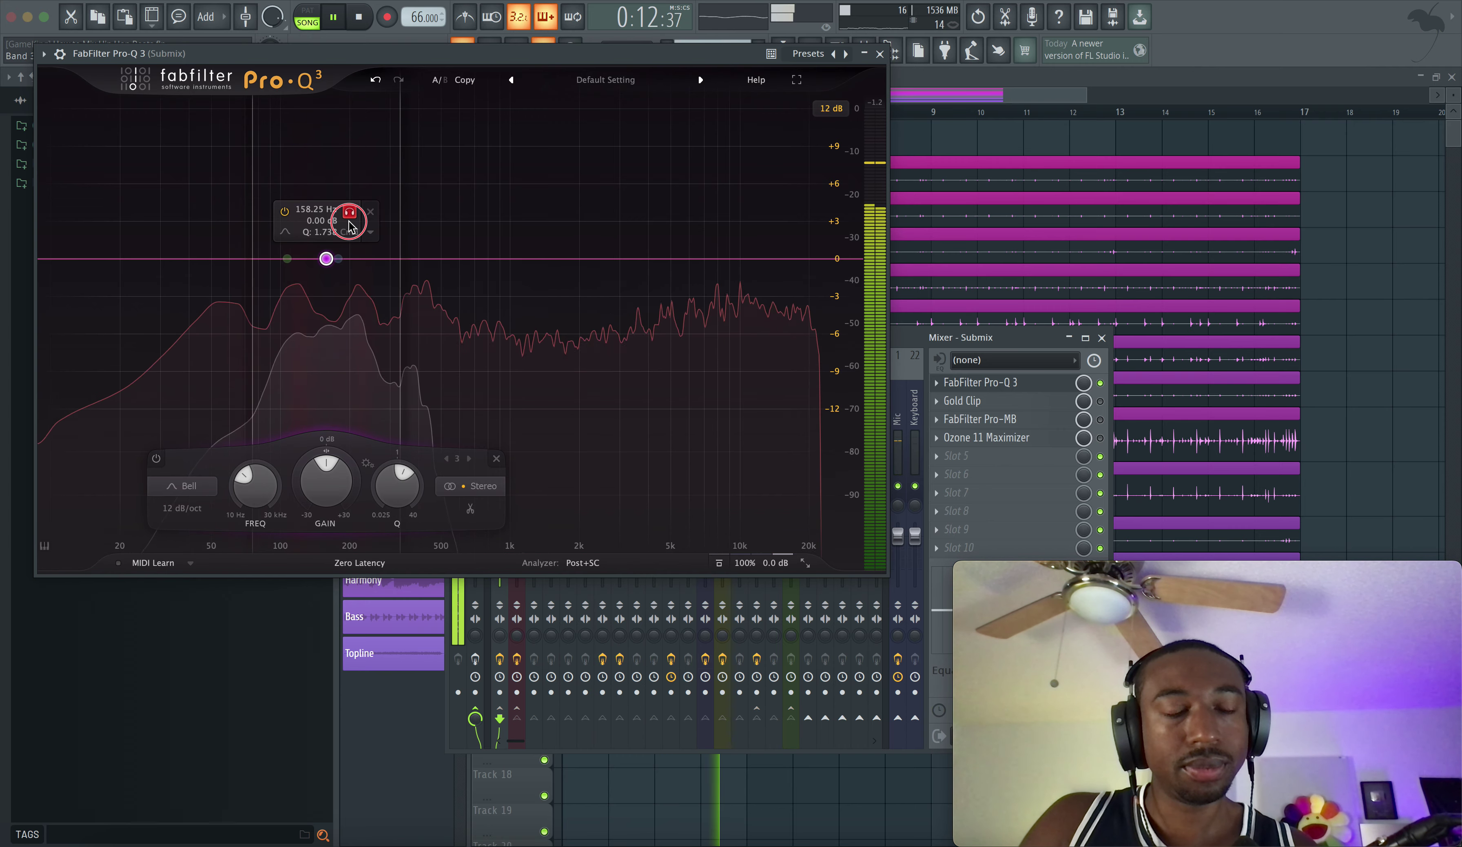
pyautogui.moveTo(349, 226); pyautogui.dragTo(349, 227)
pyautogui.press('space')
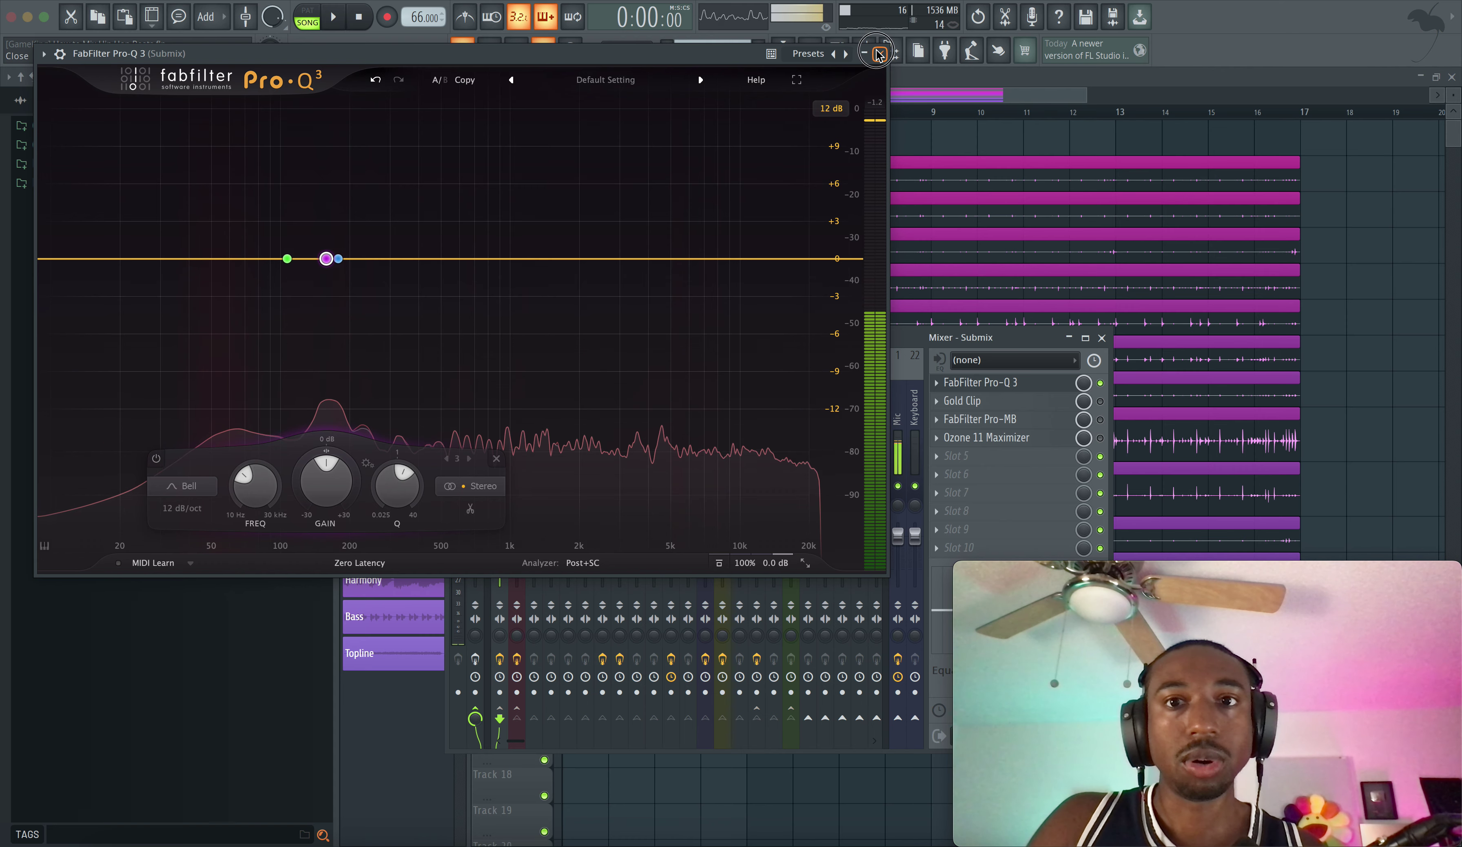
pyautogui.click(879, 53)
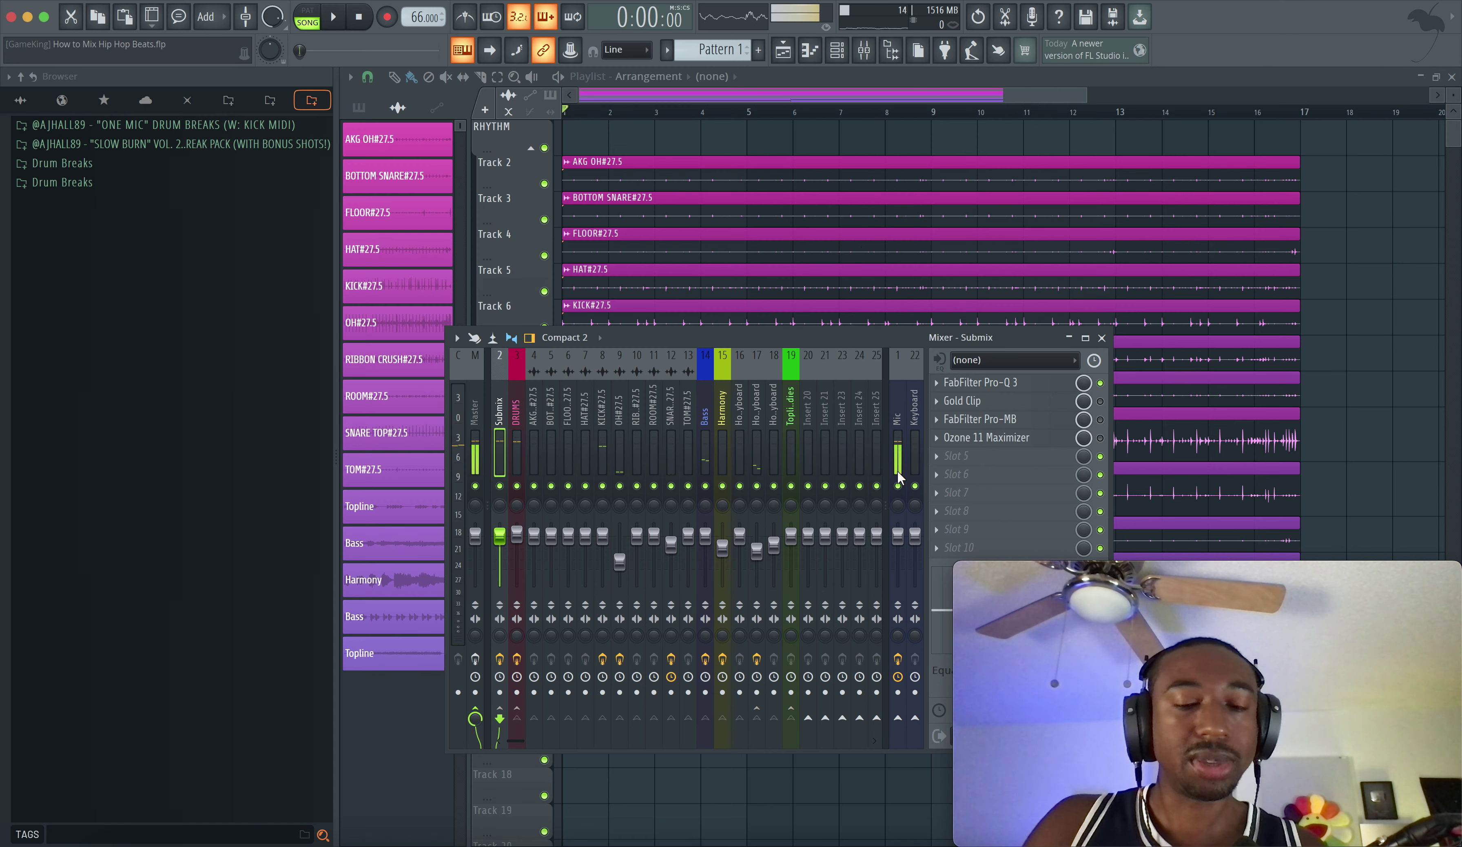